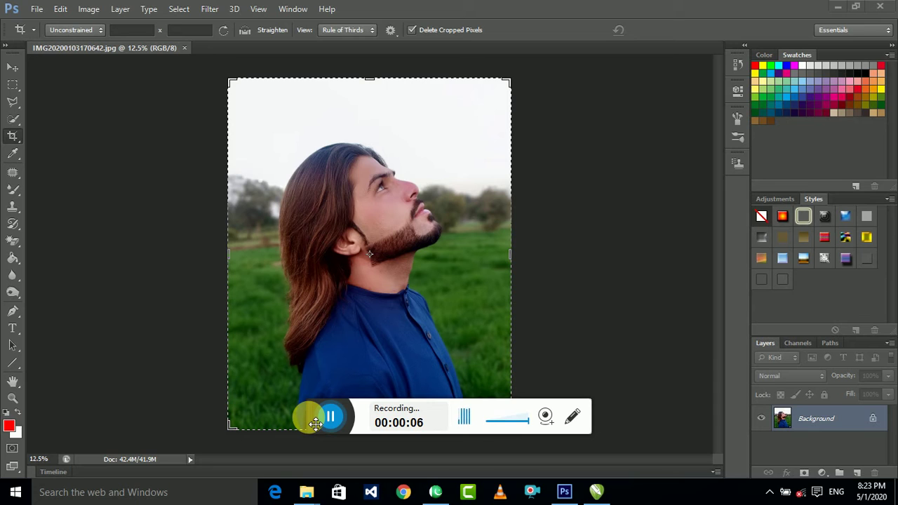
Step: Abandon the drawn crop box by switching to the Move tool, keeping the whole portrait
mouse_move(318, 419)
mouse_down()
mouse_move(762, 321)
mouse_move(837, 293)
mouse_up()
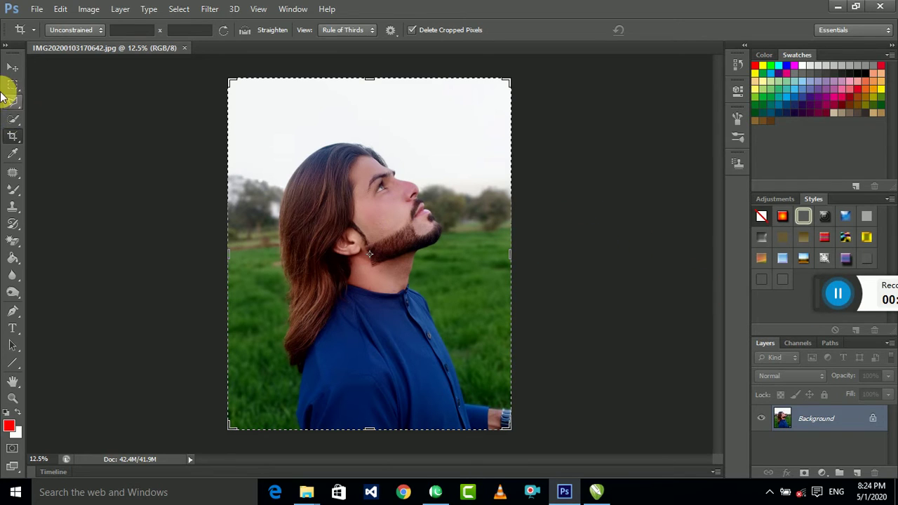
click(14, 72)
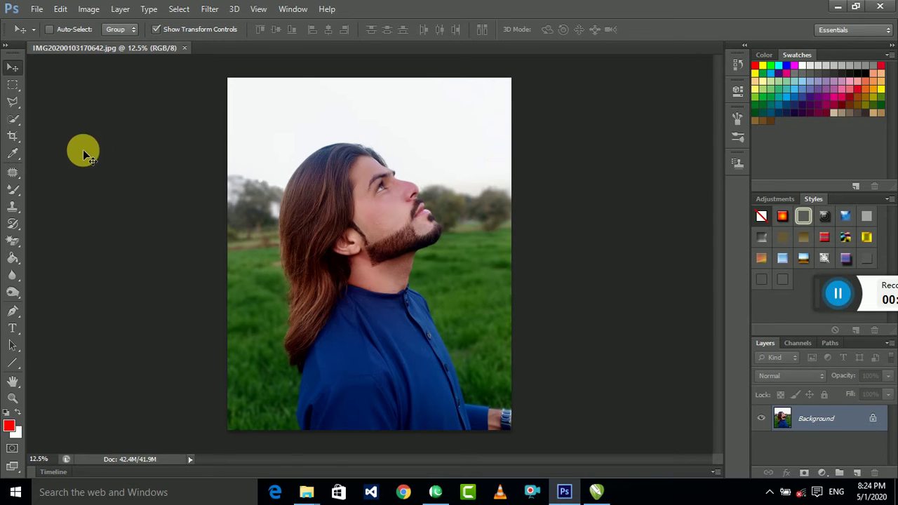
Step: Apply HDR Toning: radius 64, strength 2.35, gamma 1.24, exposure +0.23, detail +46, saturation +14
click(88, 9)
mouse_move(108, 42)
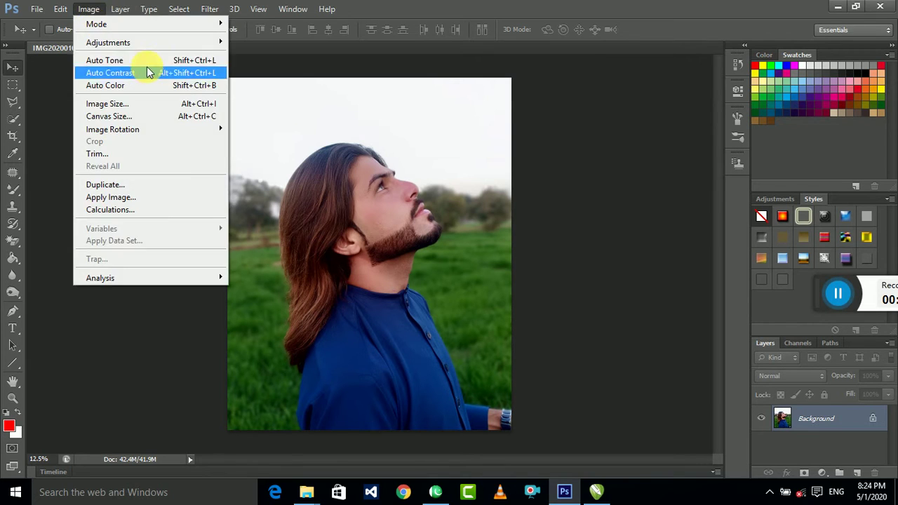
click(317, 278)
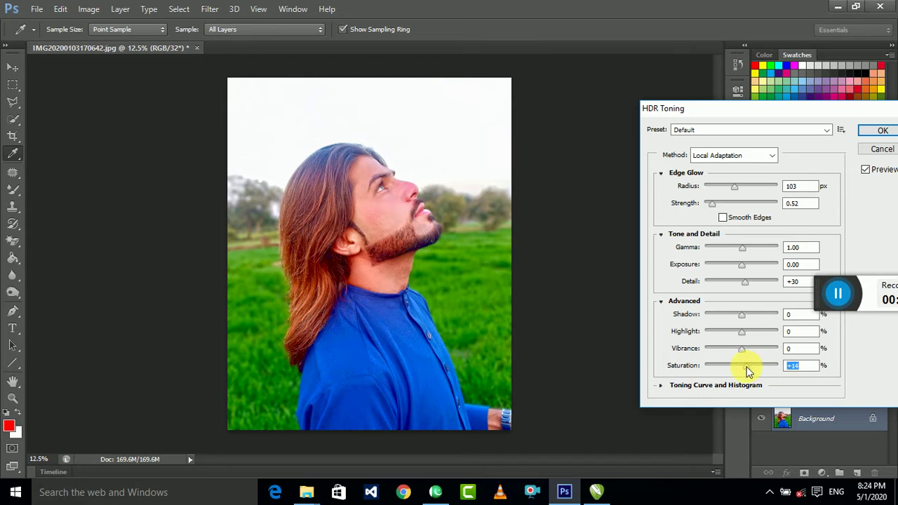
drag(724, 200, 748, 204)
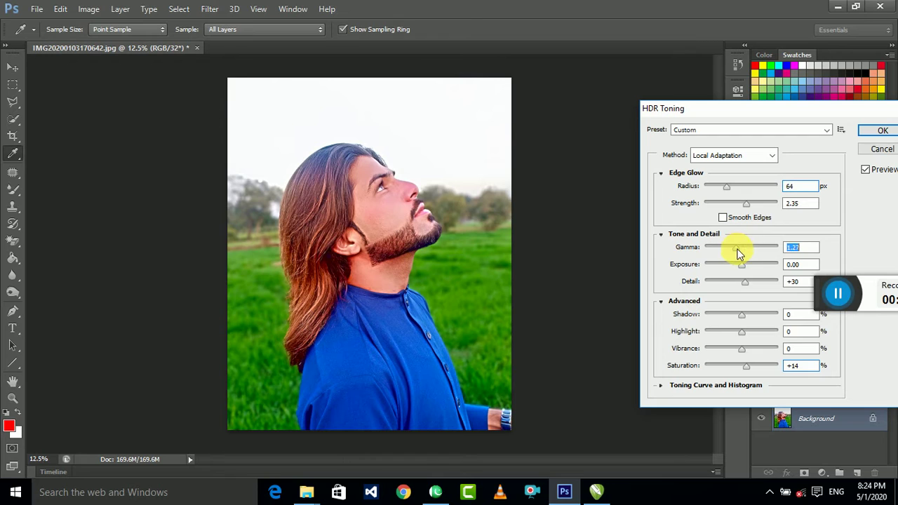
drag(742, 252, 752, 255)
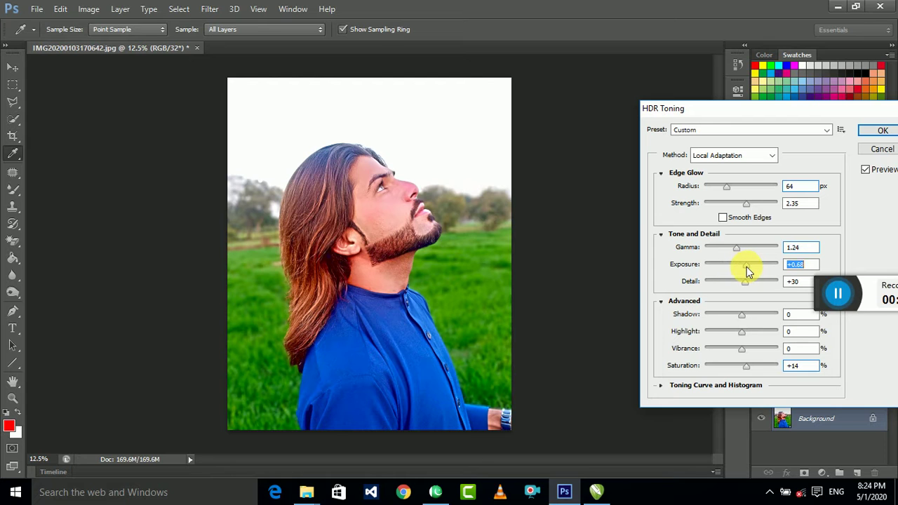
mouse_move(747, 271)
mouse_down()
mouse_move(743, 286)
mouse_move(764, 289)
mouse_move(729, 286)
mouse_up()
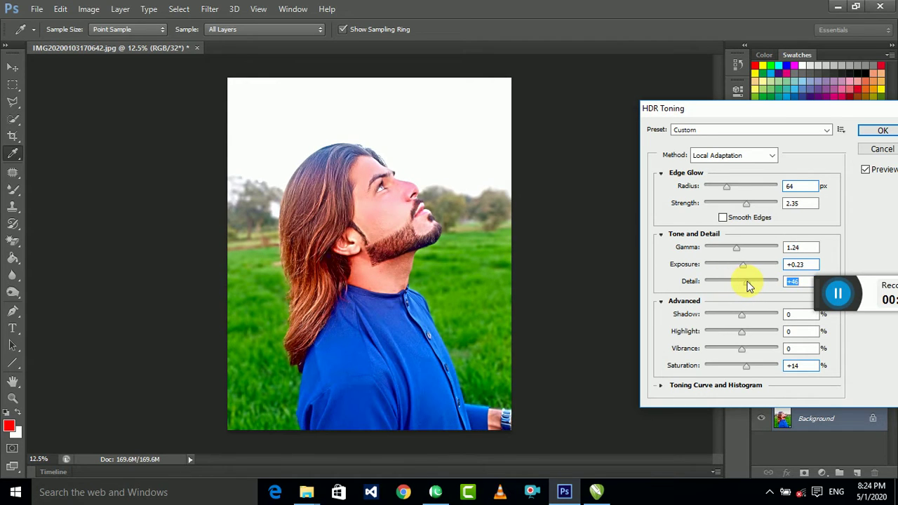
drag(781, 112, 689, 118)
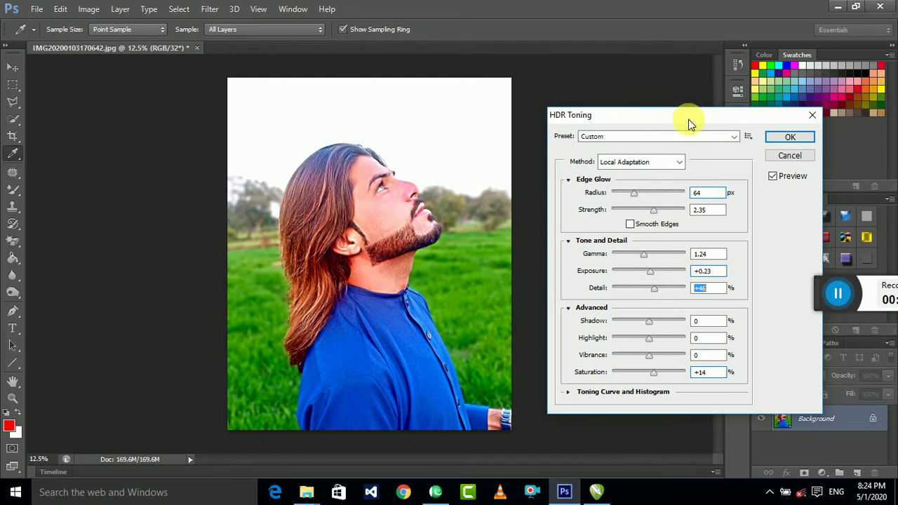
click(788, 139)
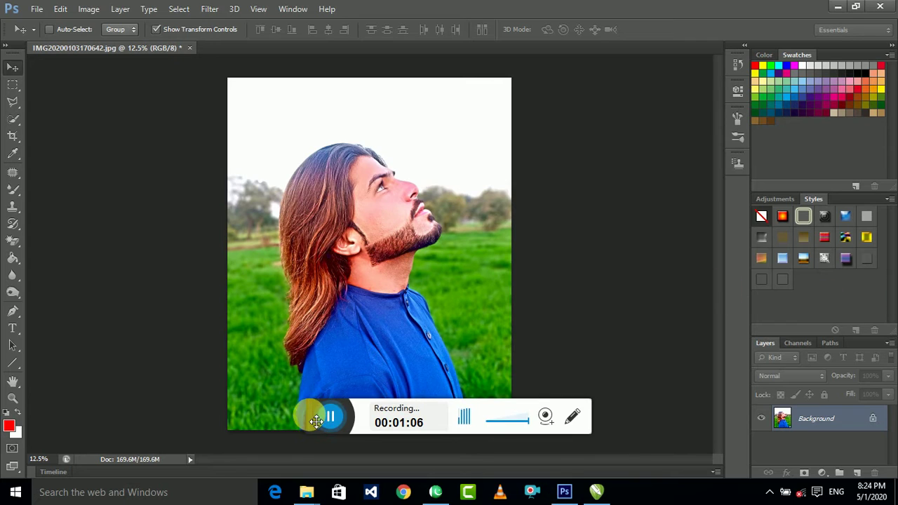
Step: Duplicate the Background layer into a Background copy and zoom in on the eye and brow
drag(294, 413, 807, 296)
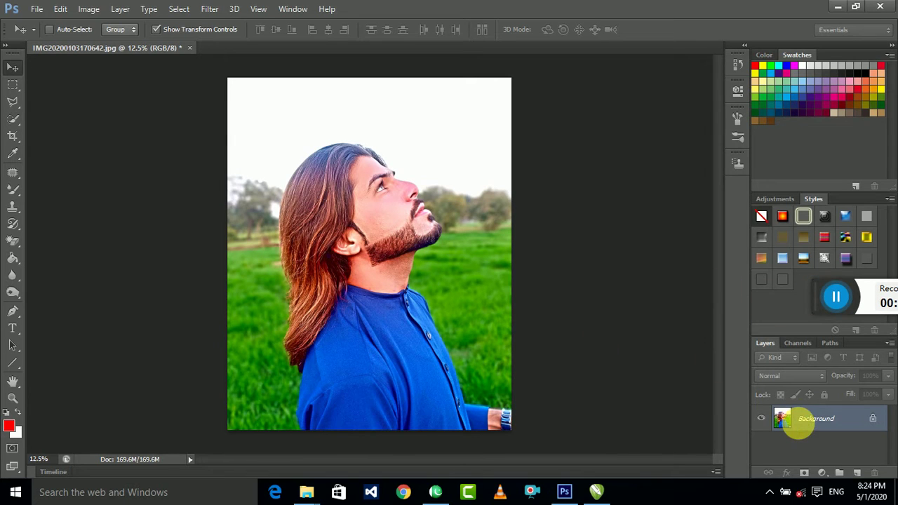
mouse_move(806, 420)
mouse_down()
mouse_move(866, 458)
mouse_move(857, 472)
mouse_up()
scroll(404, 188, up, 2)
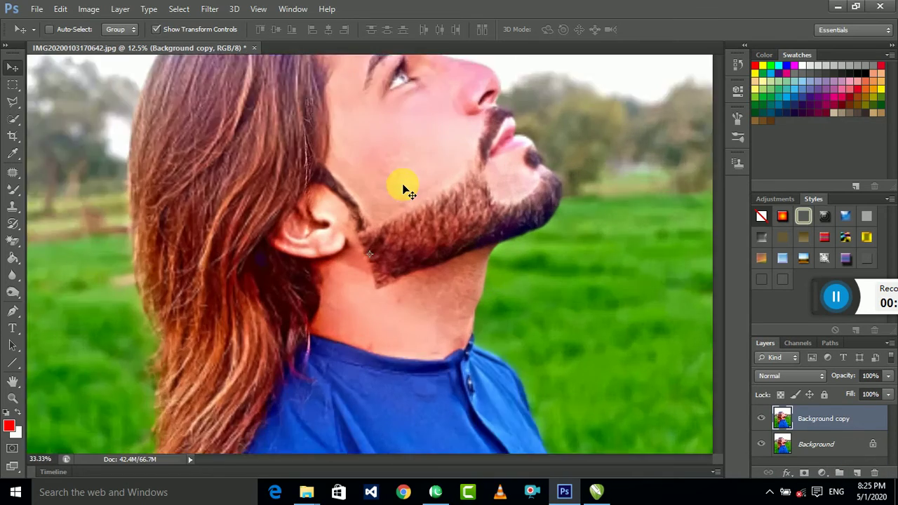
scroll(401, 187, up, 1)
scroll(337, 225, up, 1)
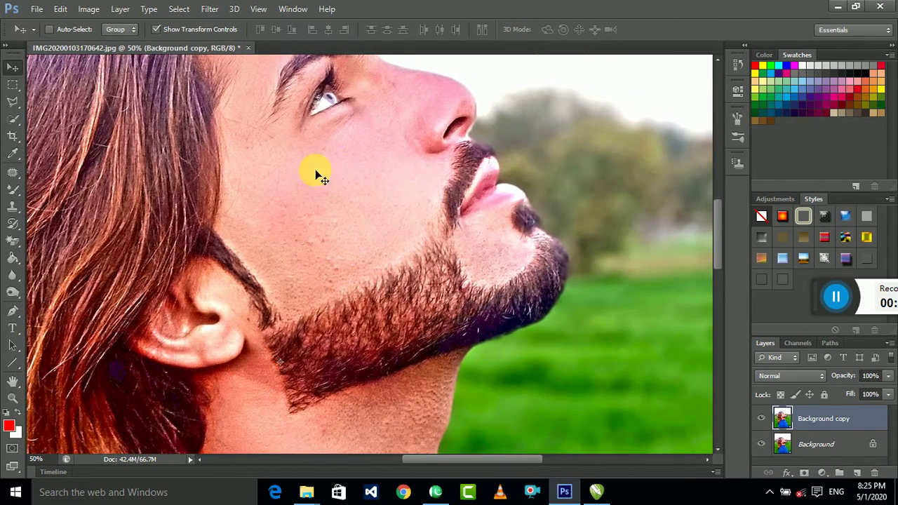
scroll(339, 233, up, 1)
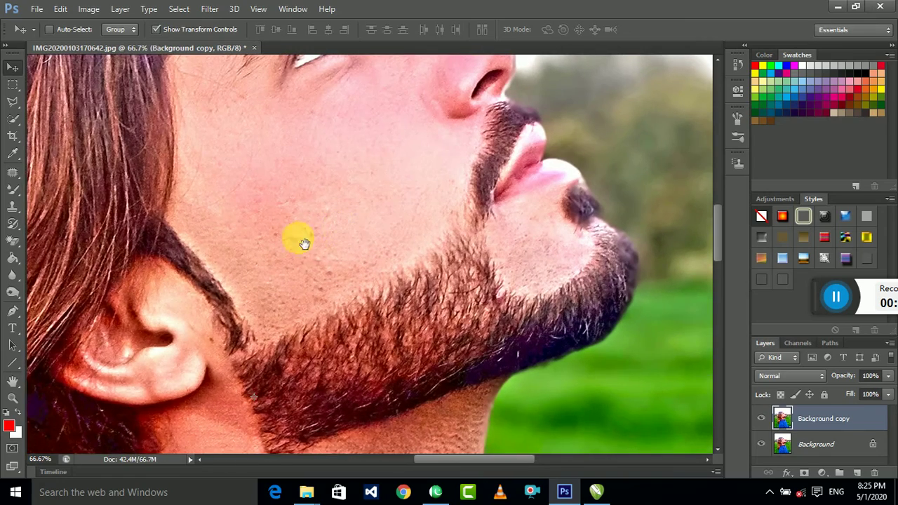
mouse_move(300, 240)
mouse_down()
mouse_move(320, 297)
mouse_move(306, 308)
mouse_up()
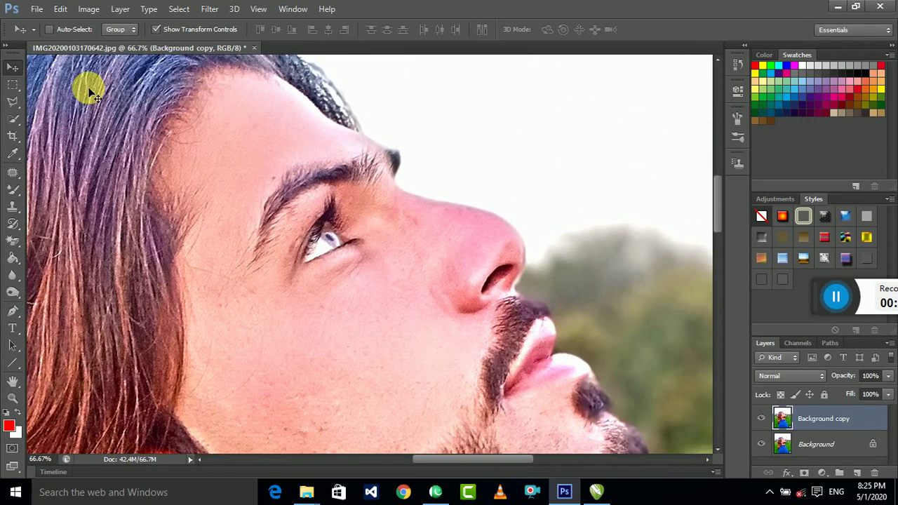
Step: Switch to the Mixer Brush Tool and set its size to 62 px
right_click(22, 187)
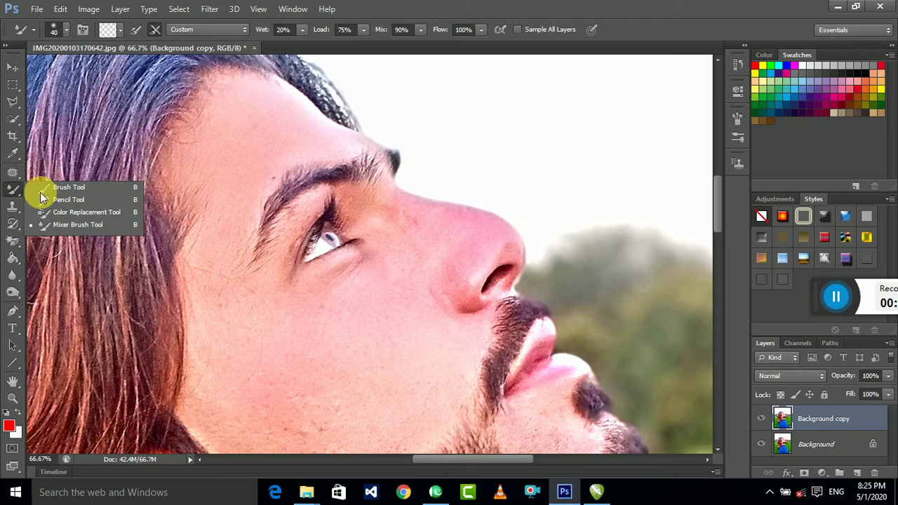
click(98, 228)
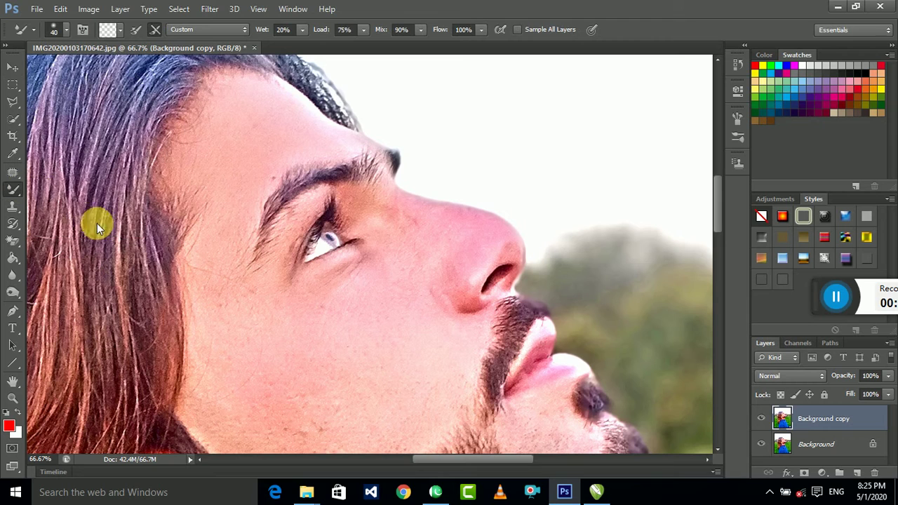
click(63, 30)
drag(40, 71, 58, 72)
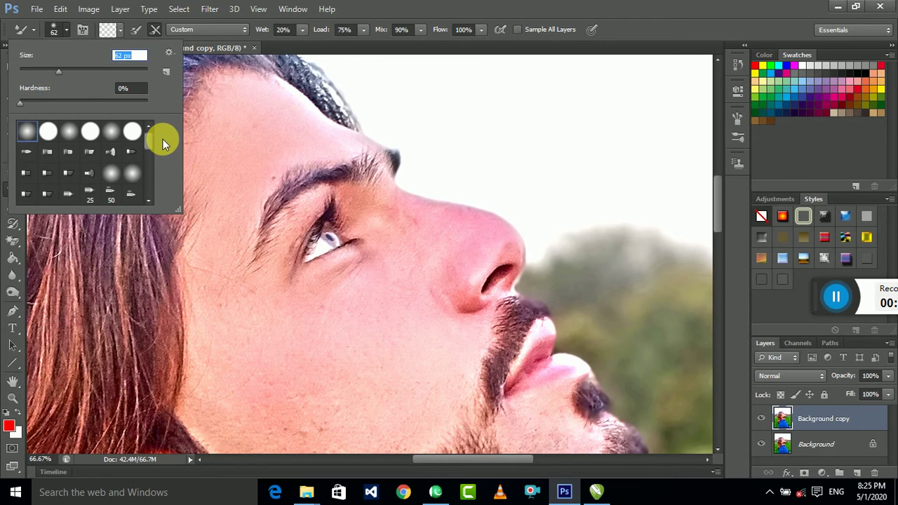
key(Return)
Step: Resize the Mixer Brush to a soft 89 px and blend the facial skin smooth
scroll(162, 141, down, 2)
scroll(161, 140, down, 1)
scroll(449, 277, up, 1)
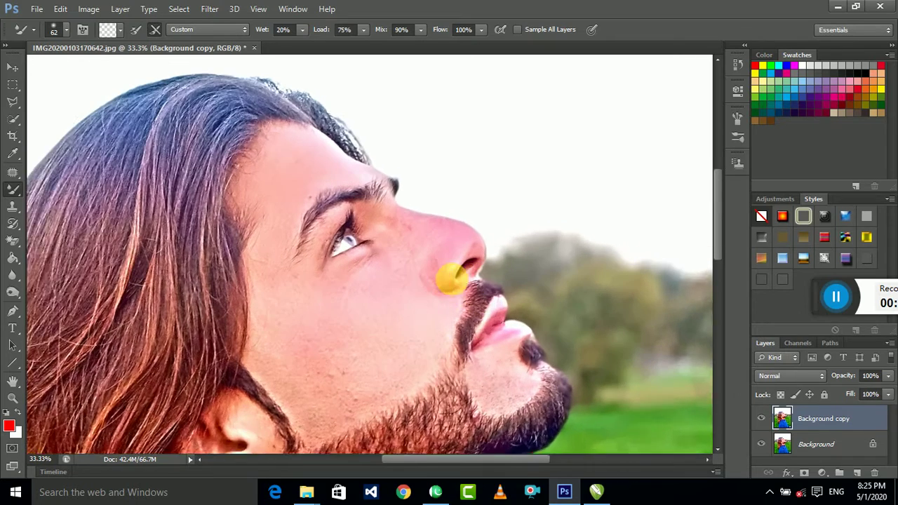
scroll(449, 277, up, 1)
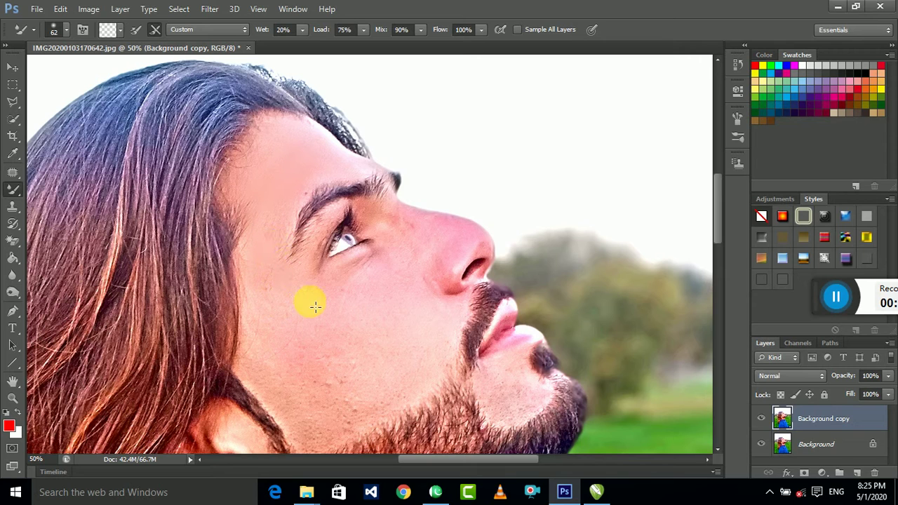
scroll(372, 330, down, 1)
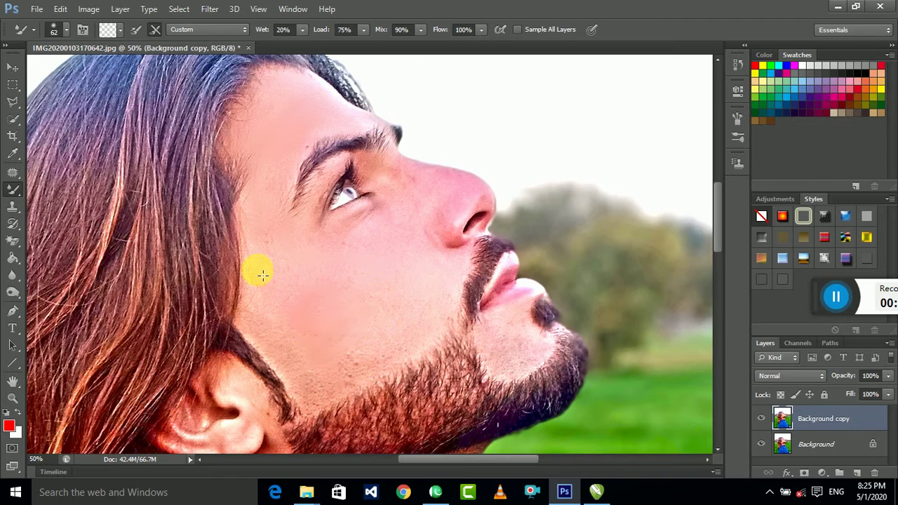
click(67, 31)
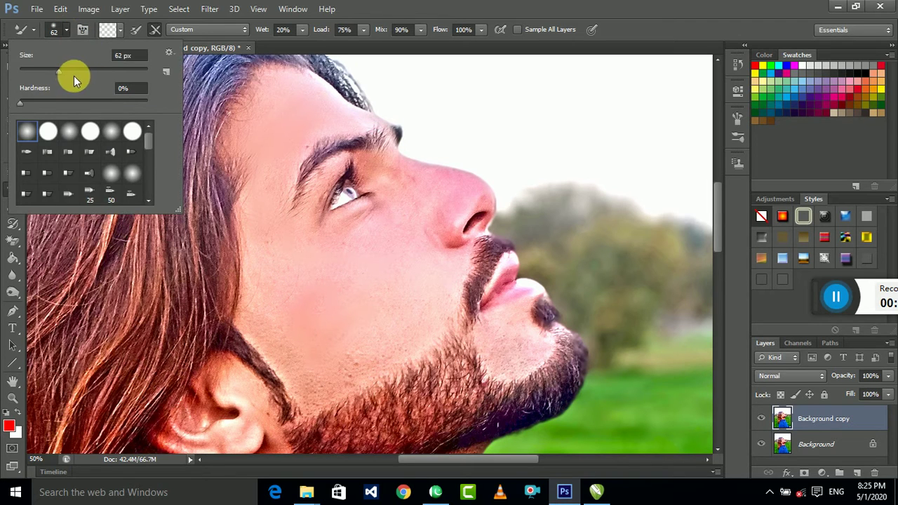
click(417, 332)
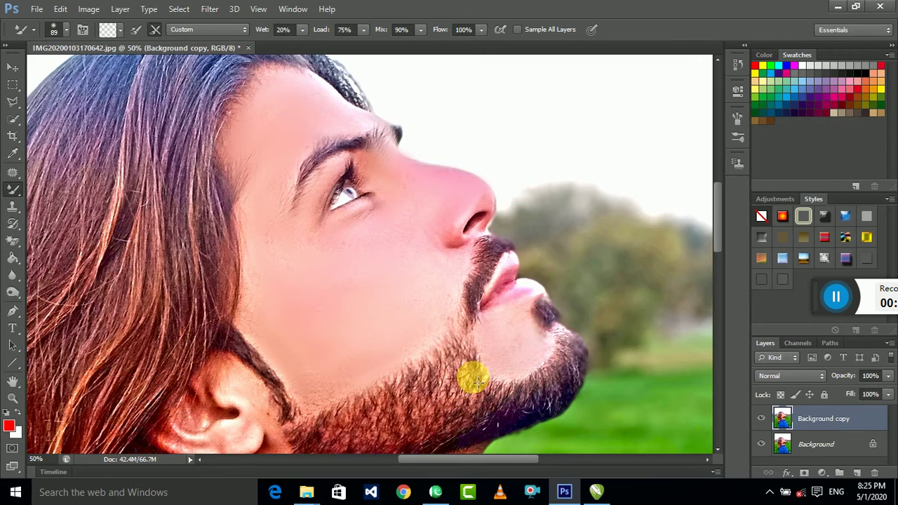
scroll(400, 234, down, 5)
scroll(401, 234, left, 4)
scroll(315, 214, down, 1)
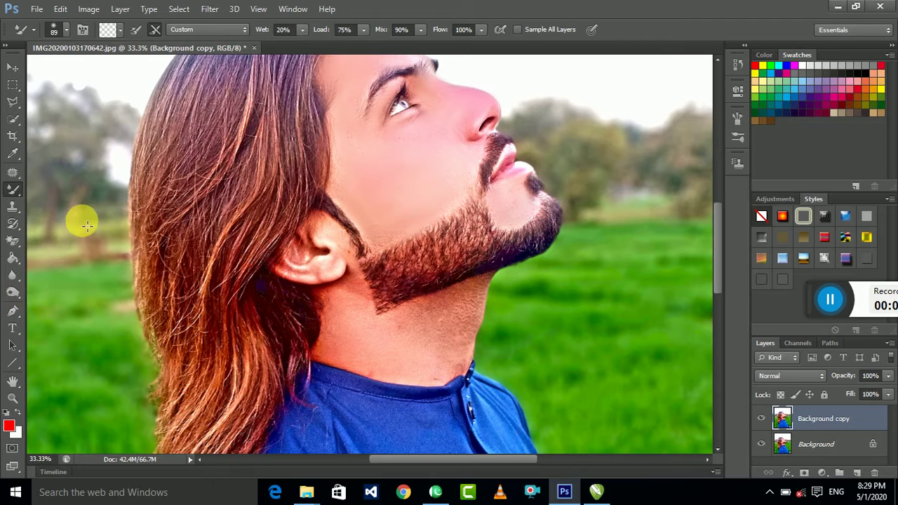
Step: With an enlarged Mixer Brush, smooth the neck skin below the beard, then zoom out to the full image
right_click(14, 193)
click(87, 225)
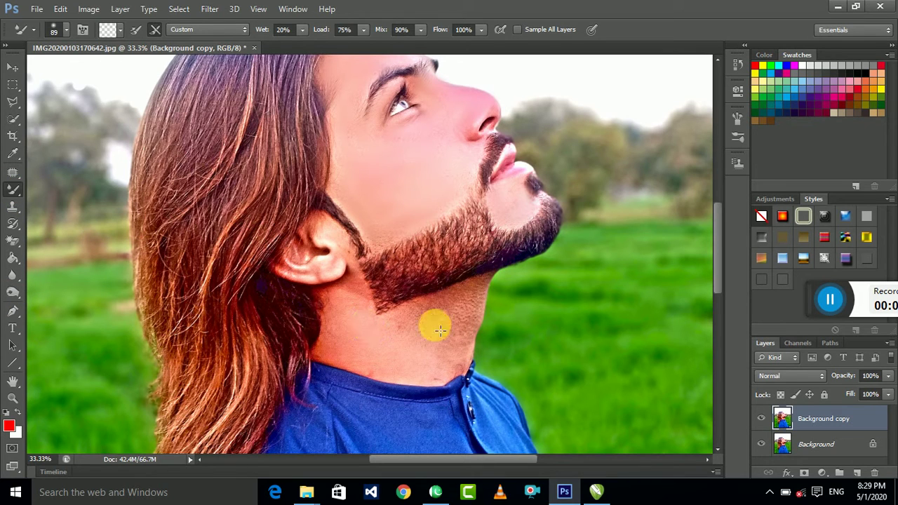
drag(462, 318, 385, 331)
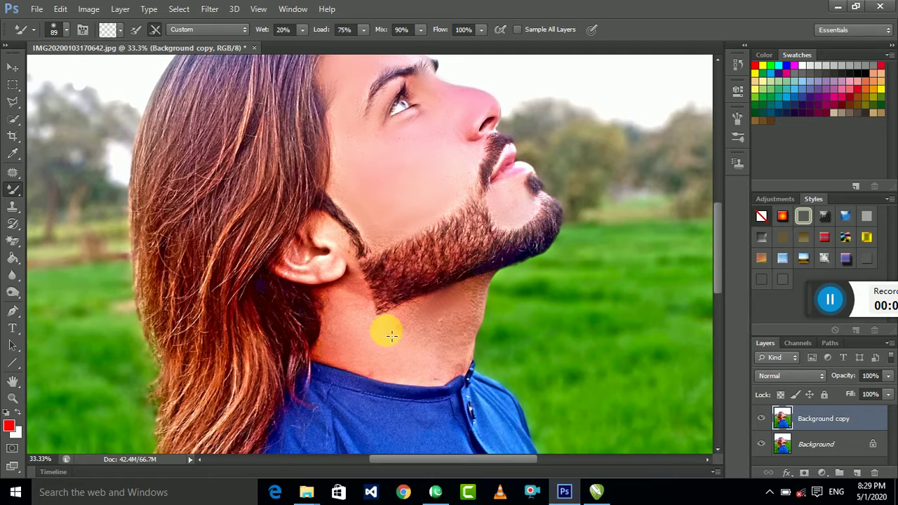
click(66, 30)
drag(88, 71, 98, 70)
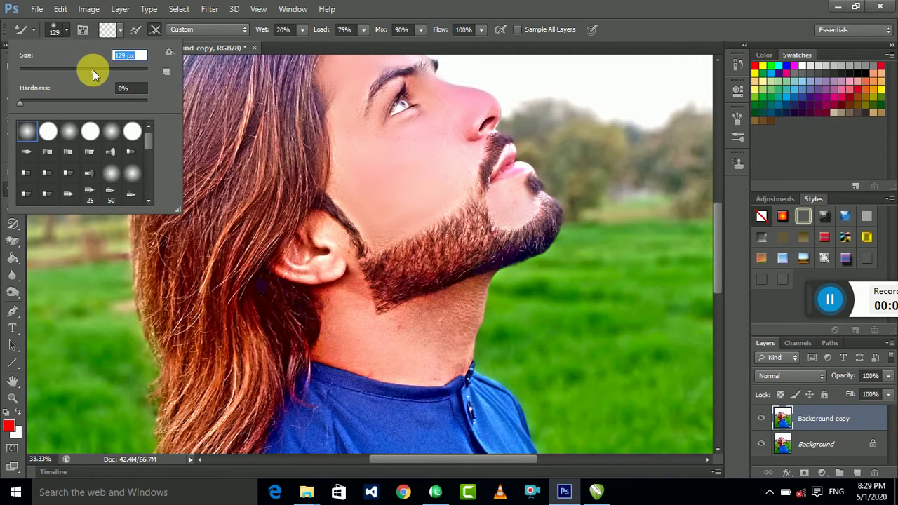
click(434, 315)
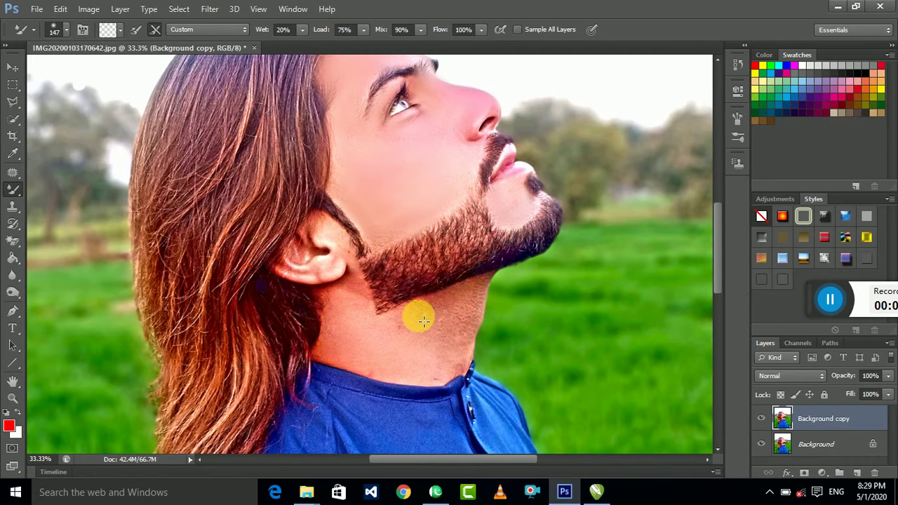
mouse_move(428, 351)
mouse_down()
mouse_move(452, 328)
mouse_move(328, 263)
mouse_move(418, 383)
mouse_move(462, 308)
mouse_up()
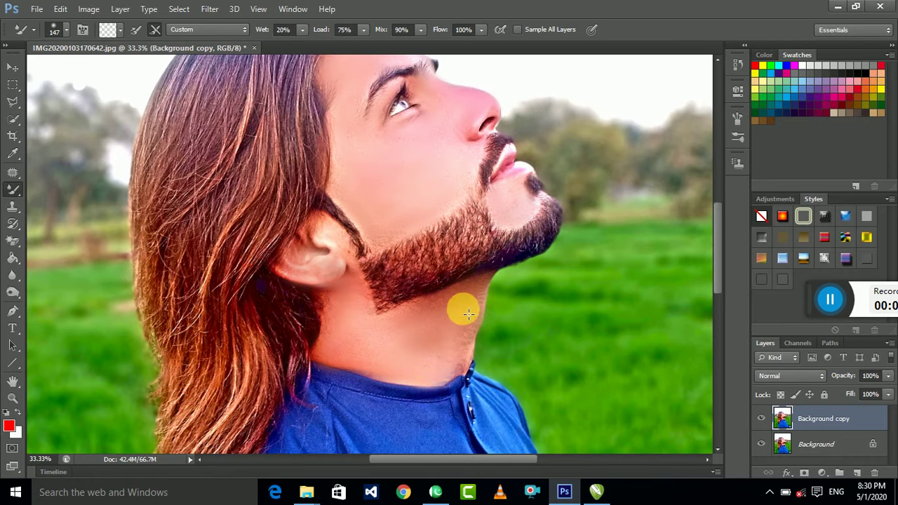
key(ctrl+minus)
key(ctrl+minus)
key(ctrl+minus)
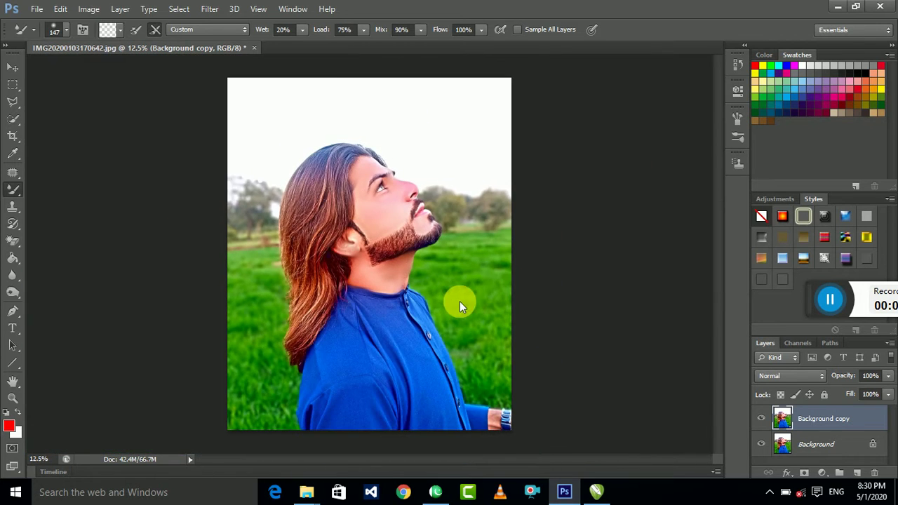
Step: Toggle the Background copy visibility to compare the smoothed face with the original
click(761, 418)
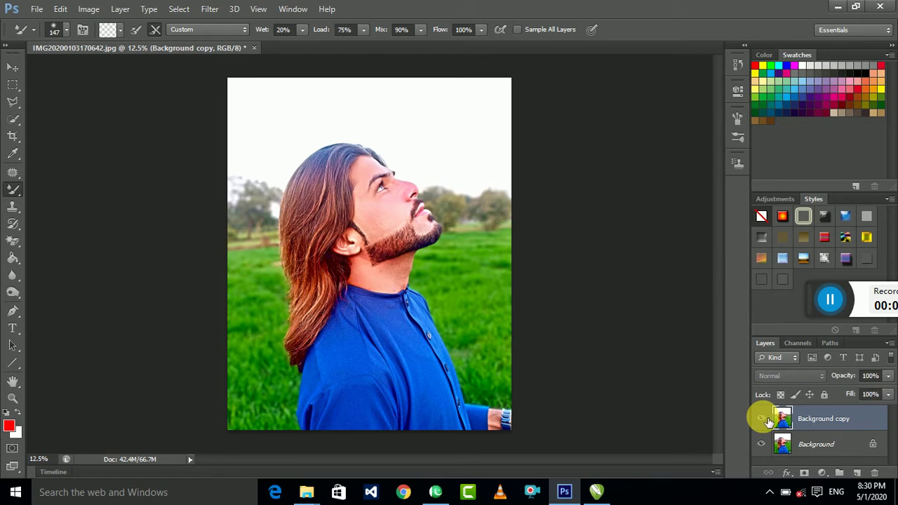
click(762, 418)
click(763, 418)
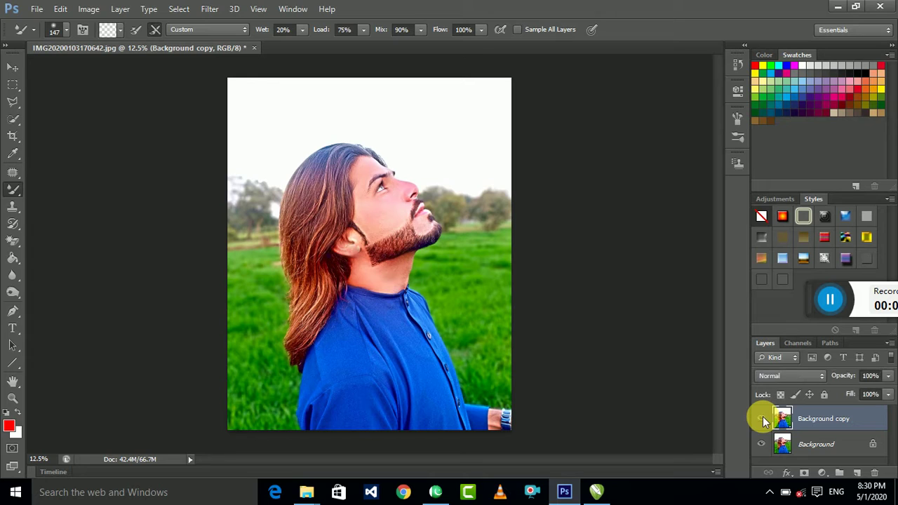
click(762, 418)
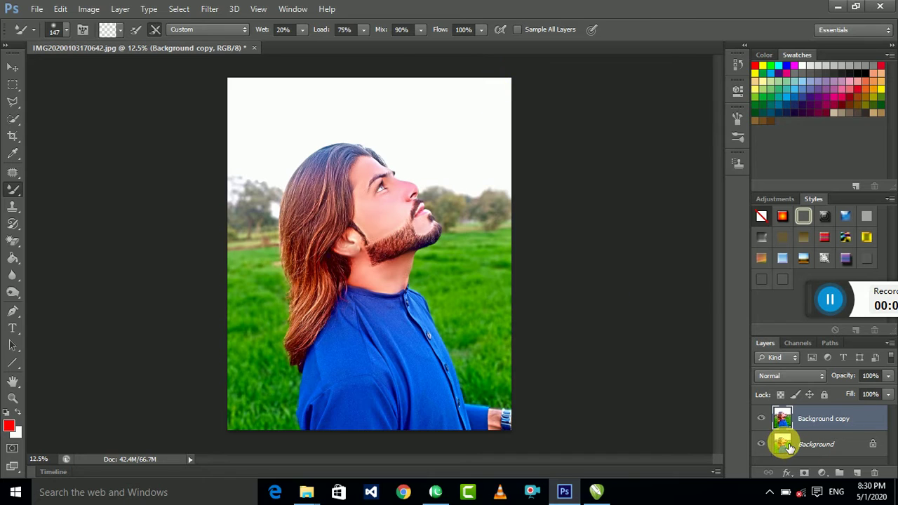
Step: Select both layers and use Merge Visible to combine them into one Background layer
click(785, 442)
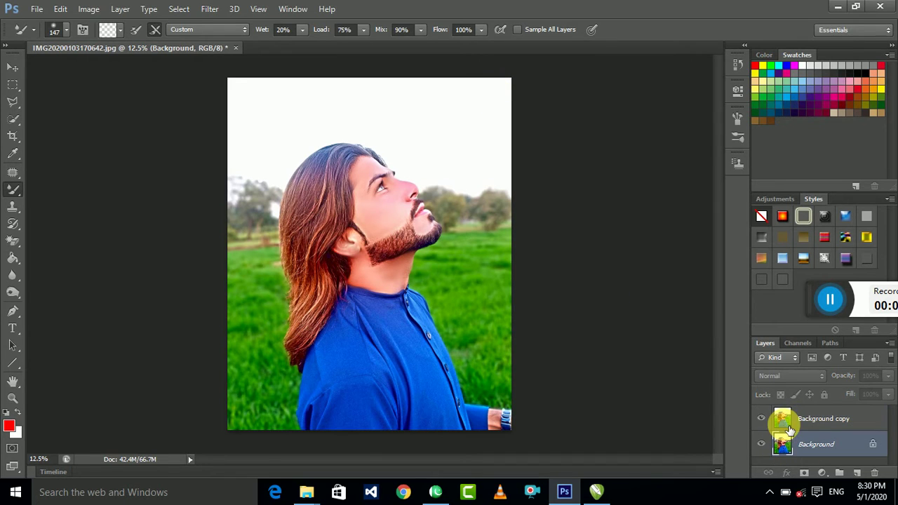
right_click(782, 435)
click(607, 17)
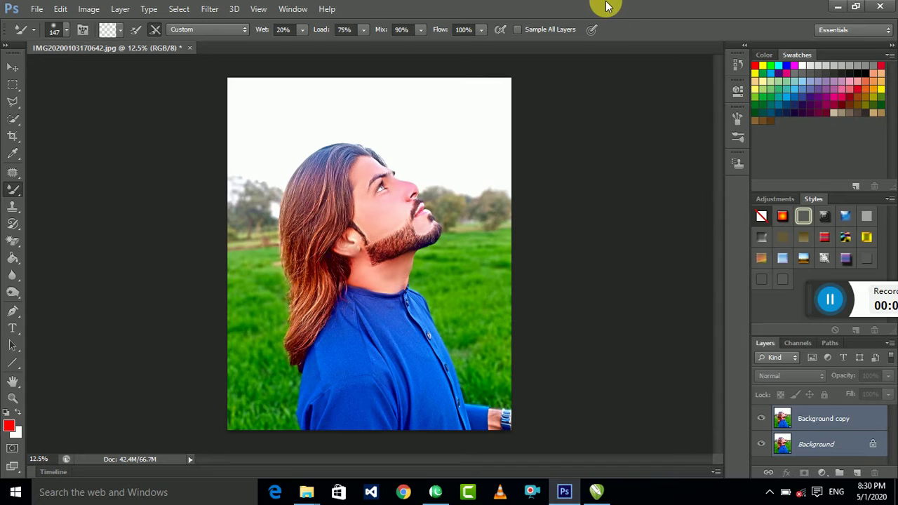
right_click(808, 446)
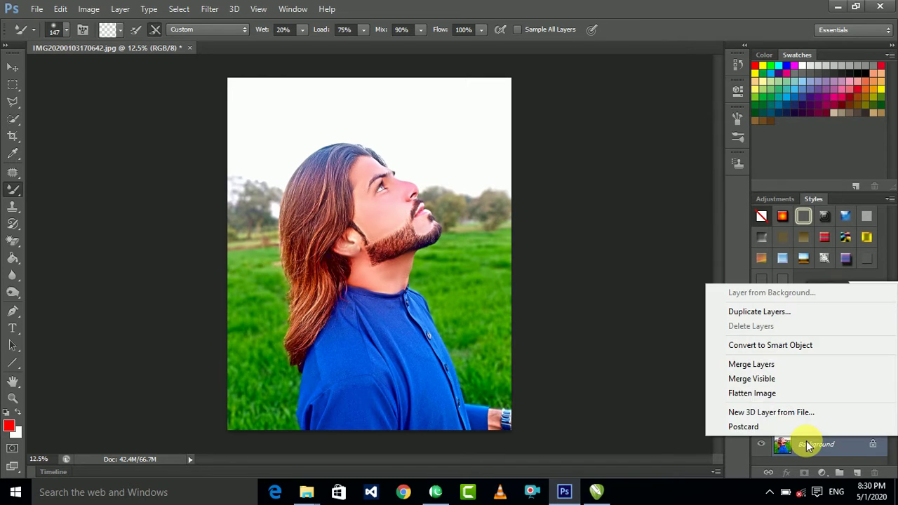
click(772, 379)
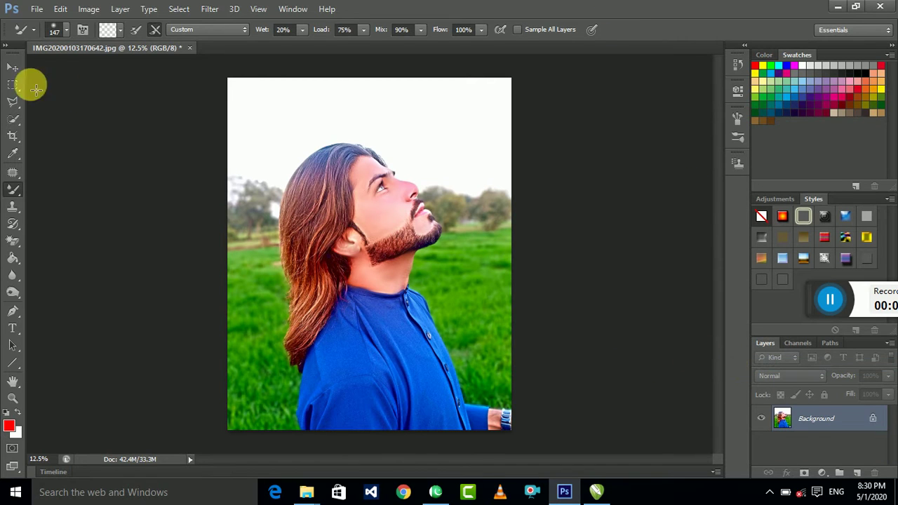
Step: With the Polygonal Lasso, start tracing the shirt along the hair and collar edge
click(12, 102)
click(77, 121)
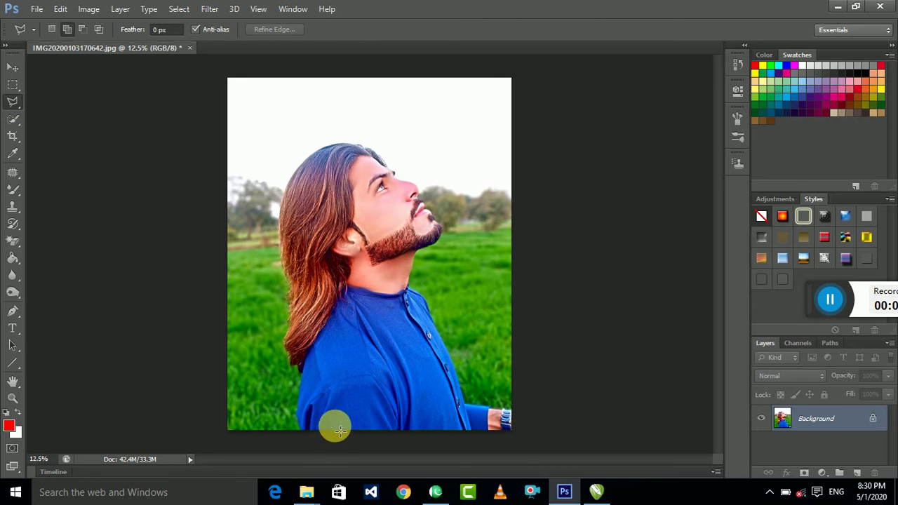
scroll(311, 449, up, 1)
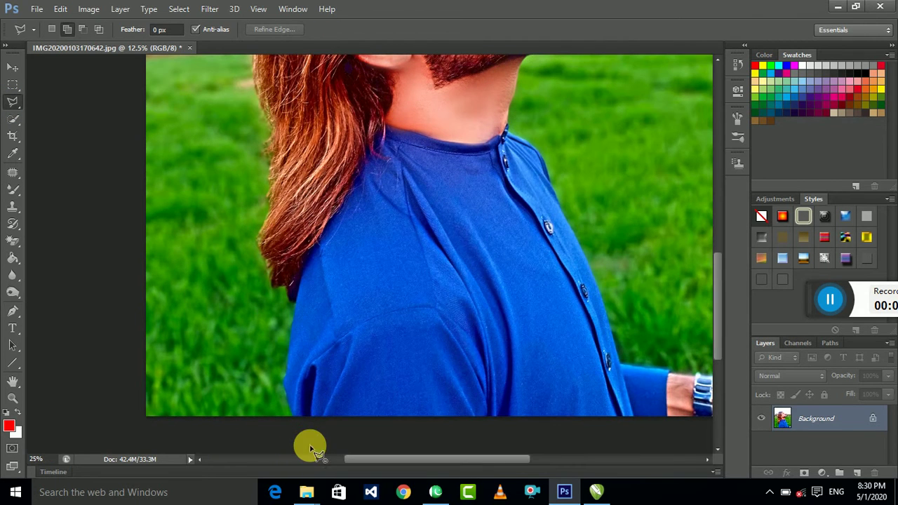
mouse_move(304, 435)
mouse_down()
mouse_move(278, 395)
mouse_move(287, 401)
mouse_move(291, 316)
mouse_move(300, 334)
mouse_move(297, 307)
mouse_move(332, 216)
mouse_up()
scroll(332, 216, up, 2)
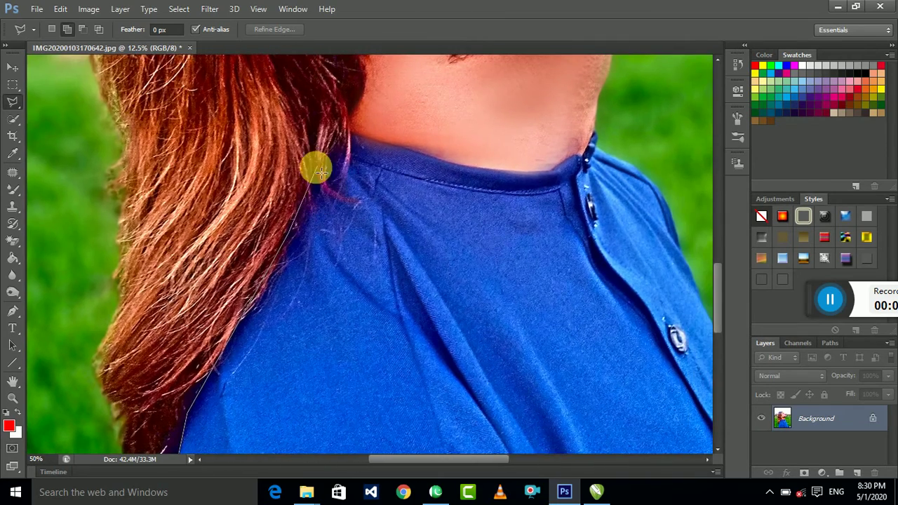
mouse_move(319, 172)
mouse_down()
mouse_move(347, 145)
mouse_move(464, 172)
mouse_move(555, 176)
mouse_move(593, 148)
mouse_up()
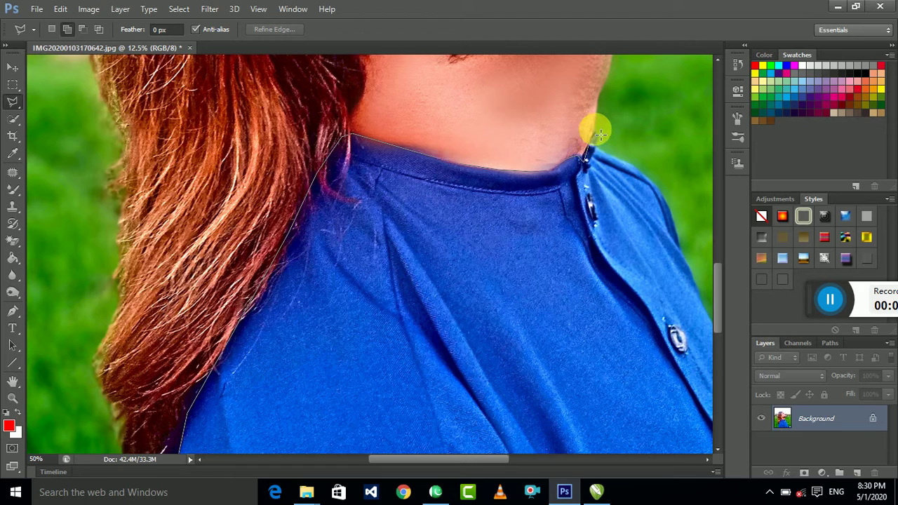
click(595, 132)
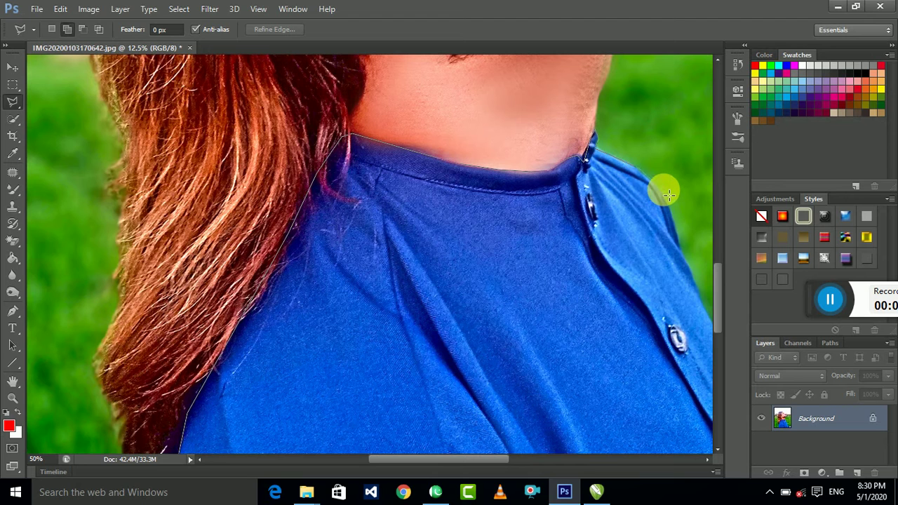
Step: Finish the shirt outline down the button edge and copy it onto Layer 1 with Ctrl+J
scroll(677, 210, down, 3)
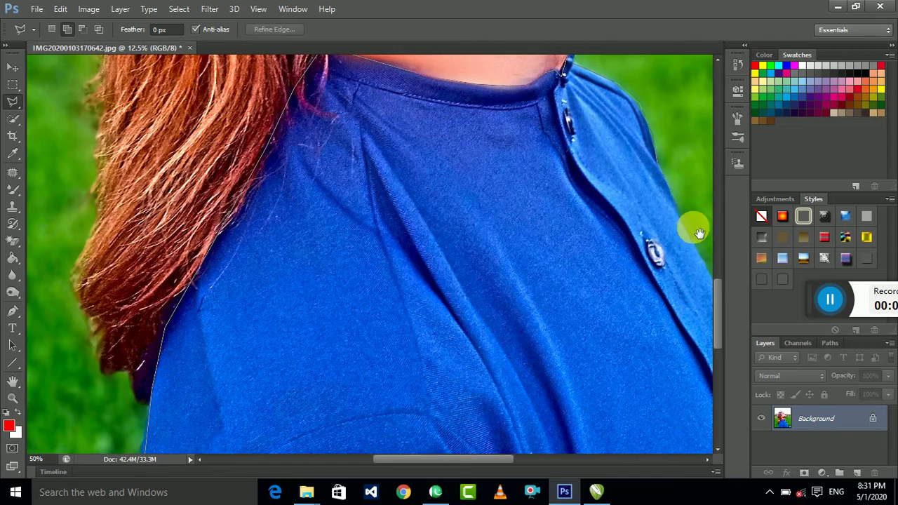
scroll(692, 220, down, 3)
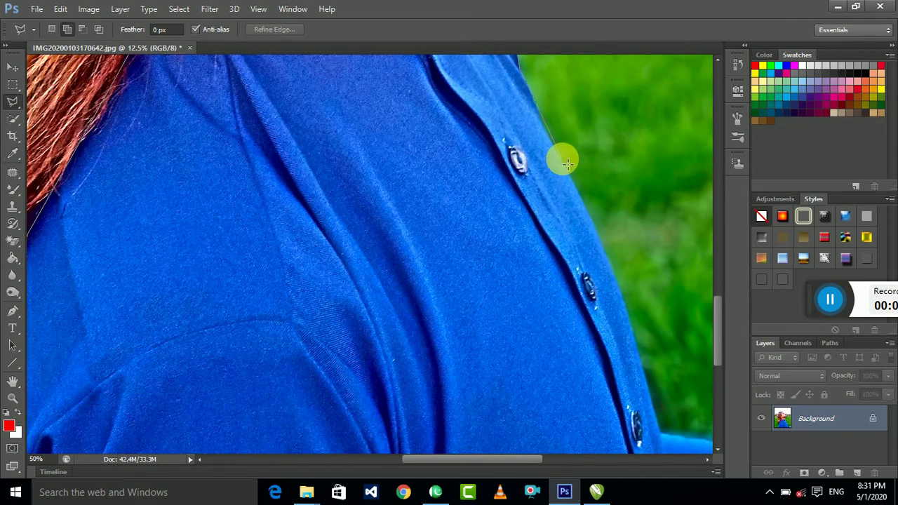
scroll(627, 311, down, 3)
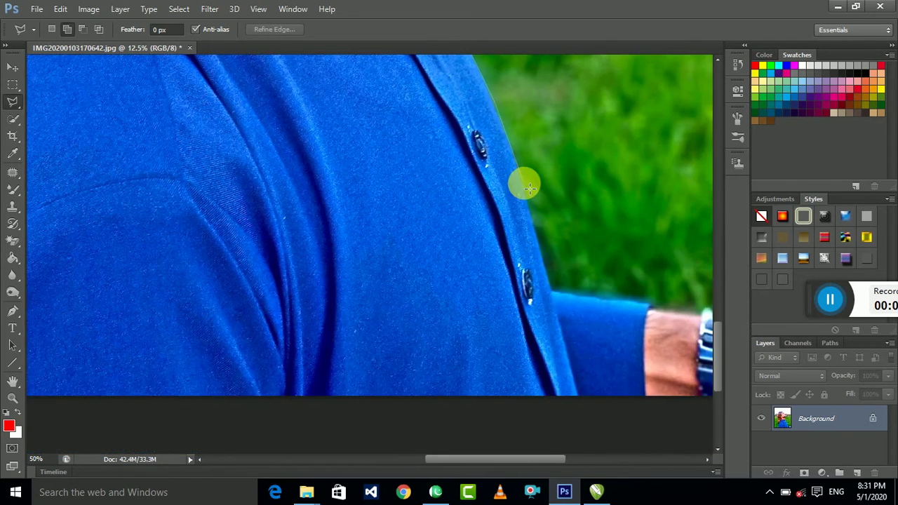
mouse_move(530, 187)
mouse_down()
mouse_move(556, 296)
mouse_move(651, 304)
mouse_move(642, 337)
mouse_move(621, 274)
mouse_move(631, 313)
mouse_move(585, 372)
mouse_move(126, 358)
mouse_move(257, 380)
mouse_move(245, 361)
mouse_move(280, 373)
mouse_up()
key(ctrl+minus)
key(ctrl+minus)
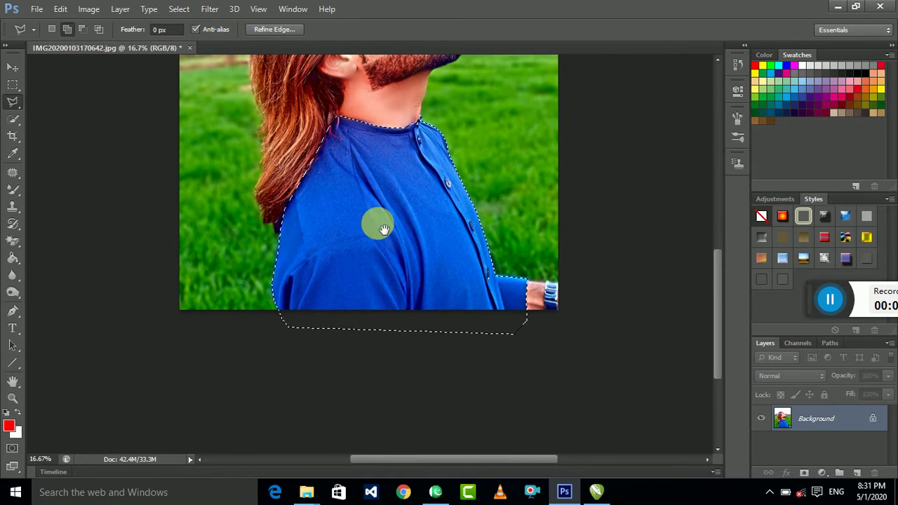
key(ctrl+j)
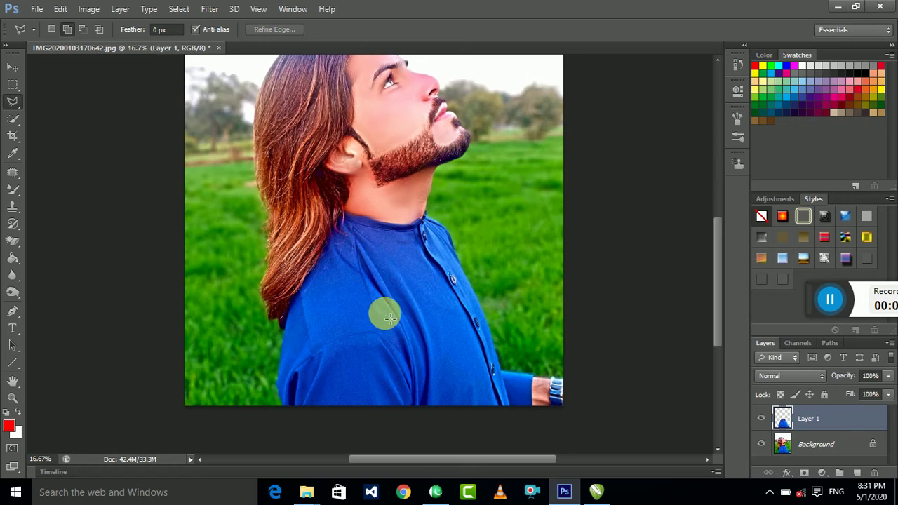
click(13, 67)
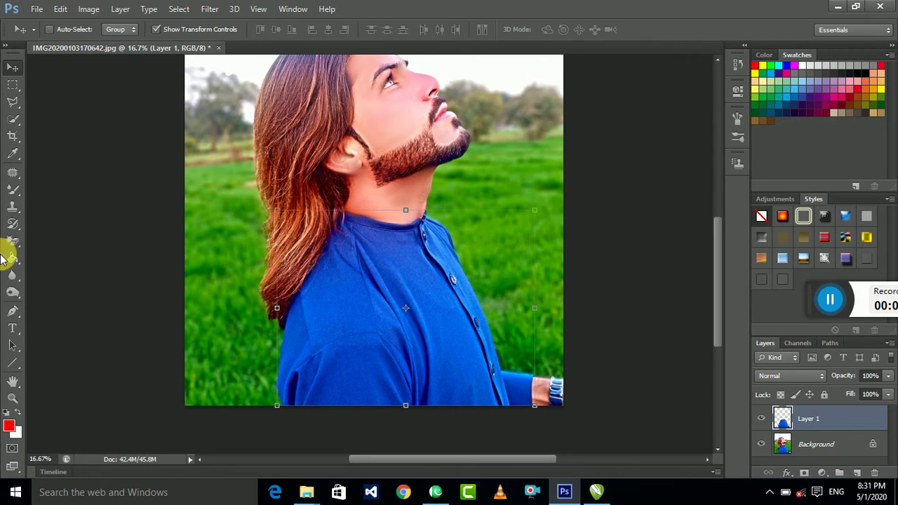
Step: Fill the shirt area on Layer 1 with red using the Paint Bucket
click(12, 258)
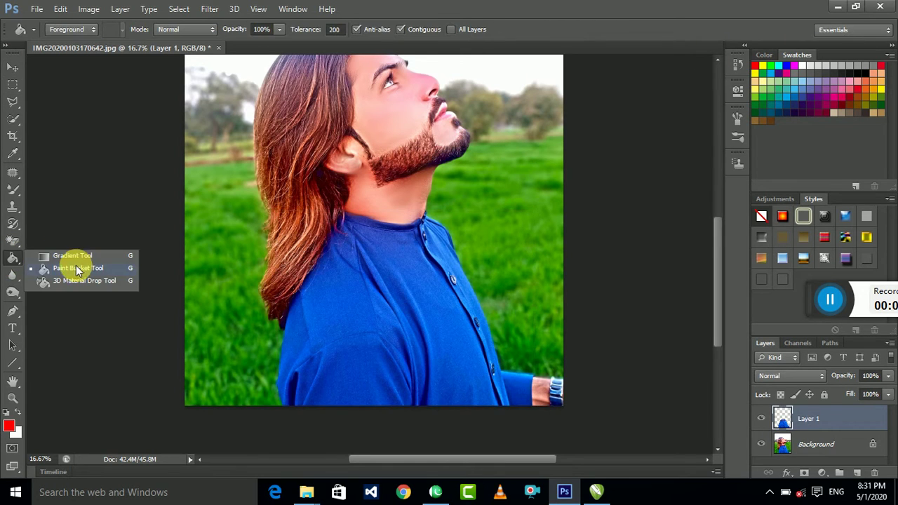
click(77, 270)
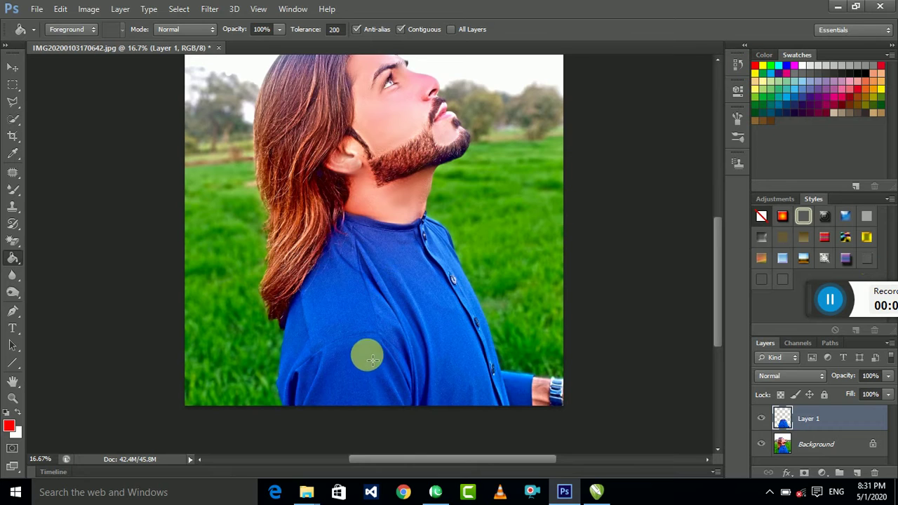
click(403, 320)
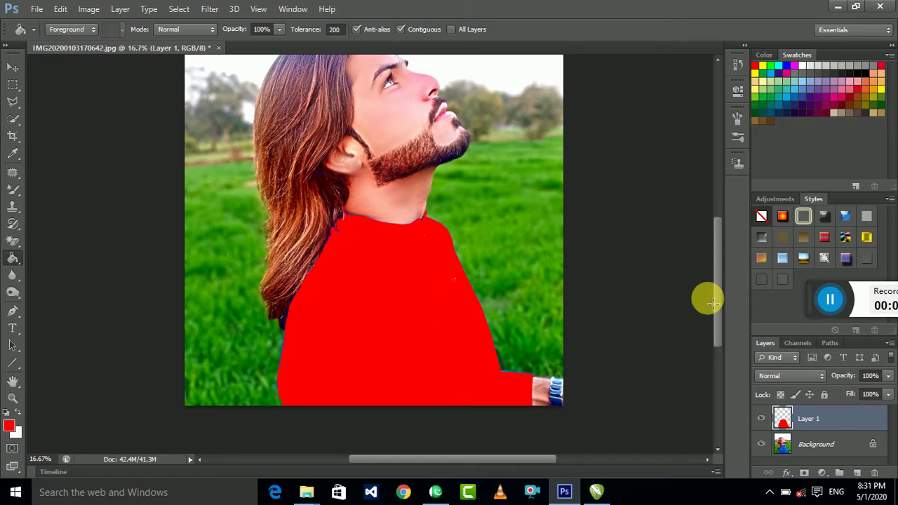
drag(816, 304, 830, 299)
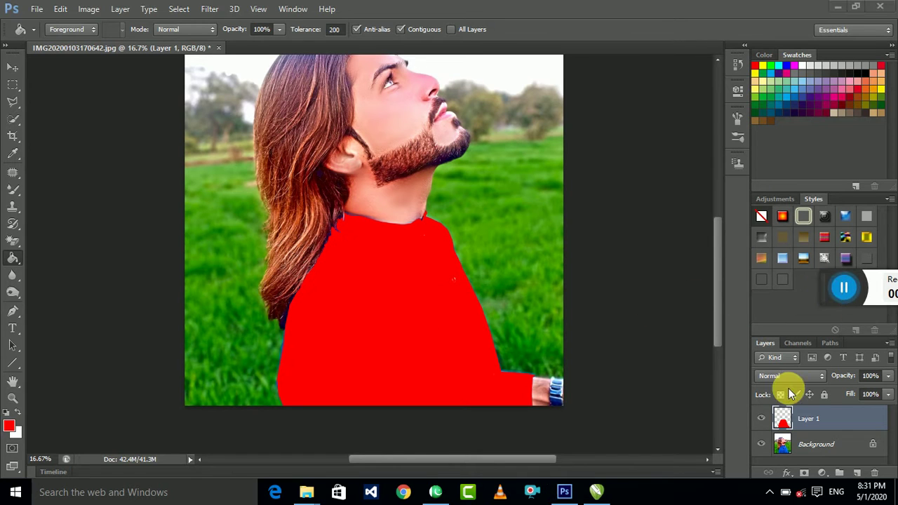
Step: After trying Soft Light, set Layer 1 to Multiply and raise its Fill toward 100%
click(800, 375)
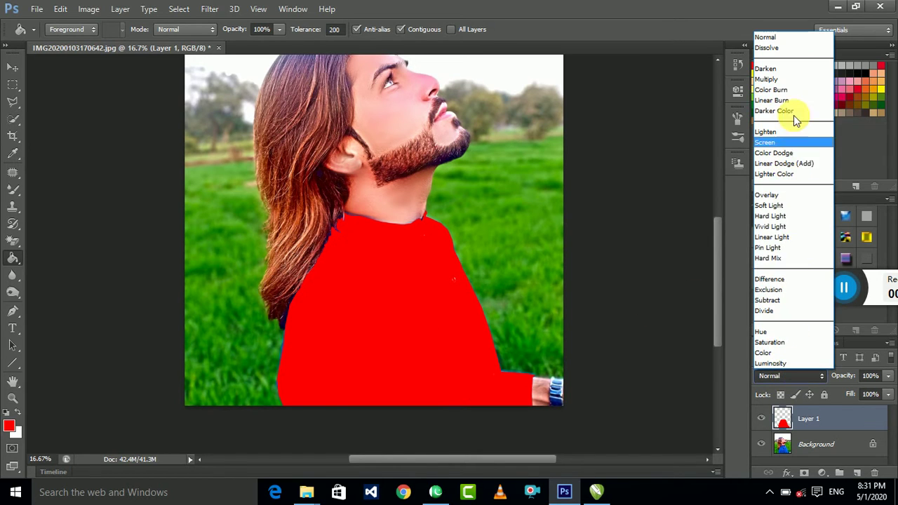
click(785, 80)
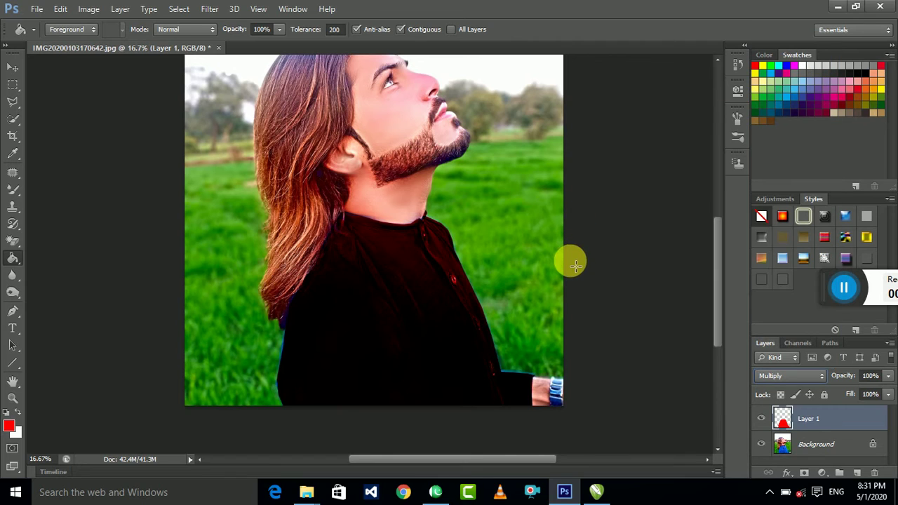
click(800, 372)
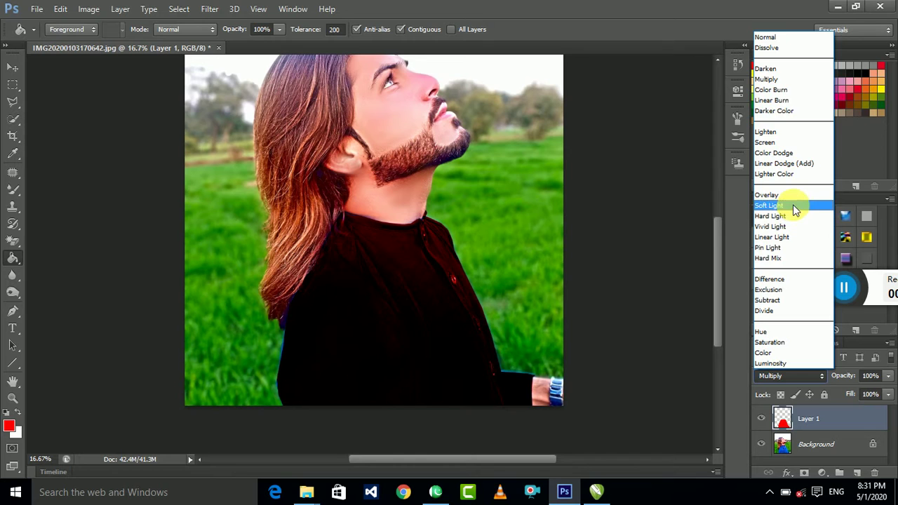
click(778, 205)
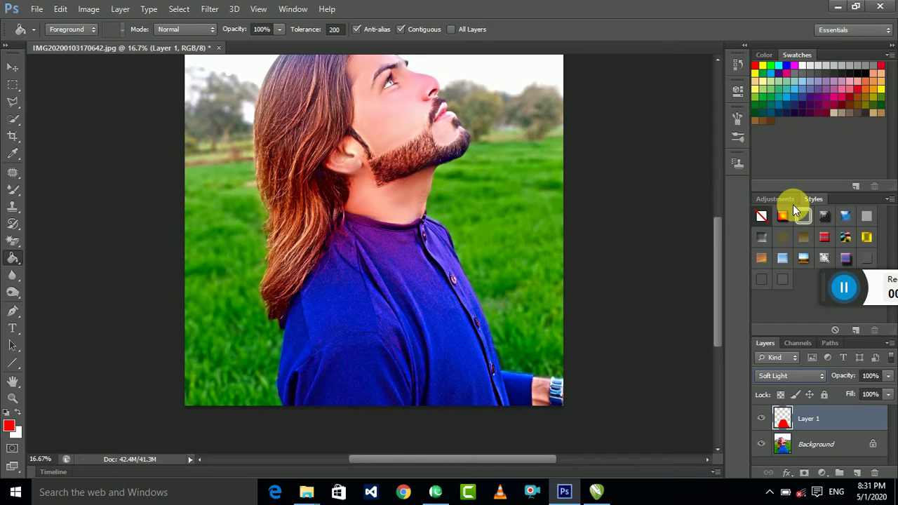
click(810, 376)
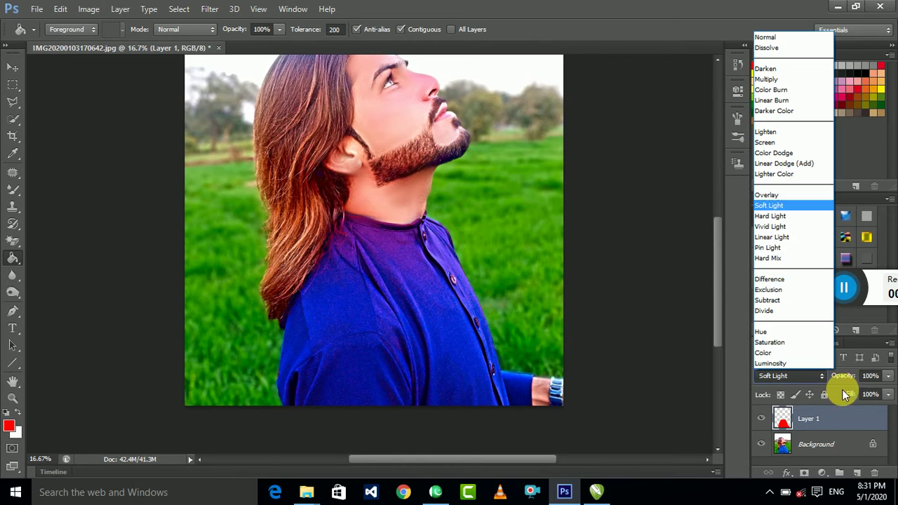
click(794, 80)
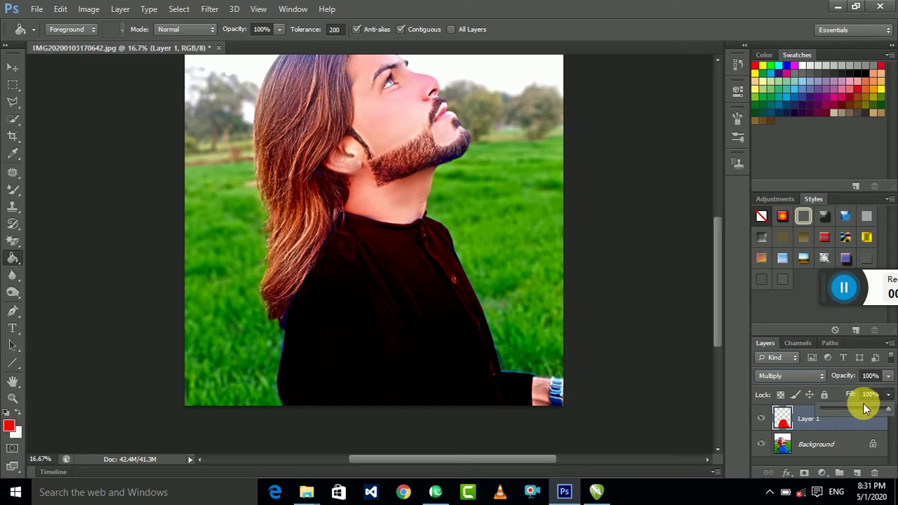
drag(856, 408, 868, 409)
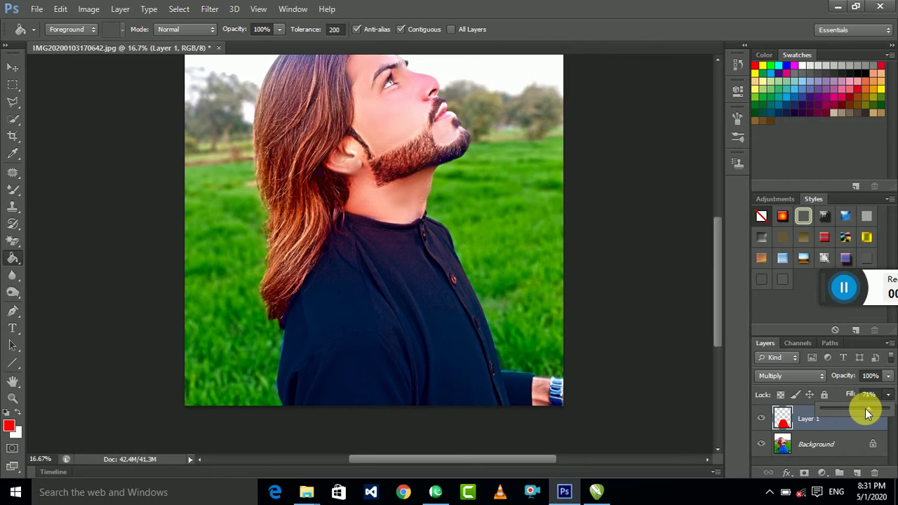
drag(868, 413, 888, 409)
Step: Lower the shirt layer's opacity to 69% and fill the shirt with green
click(888, 375)
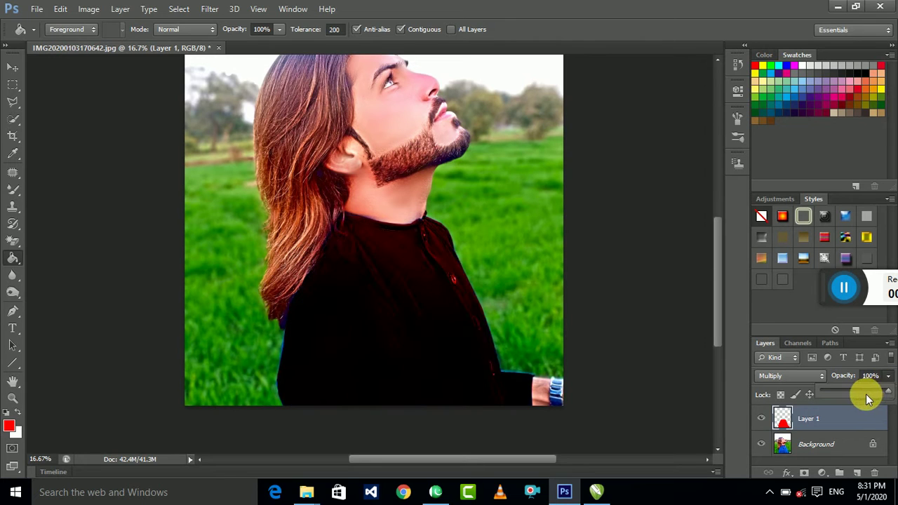
click(867, 390)
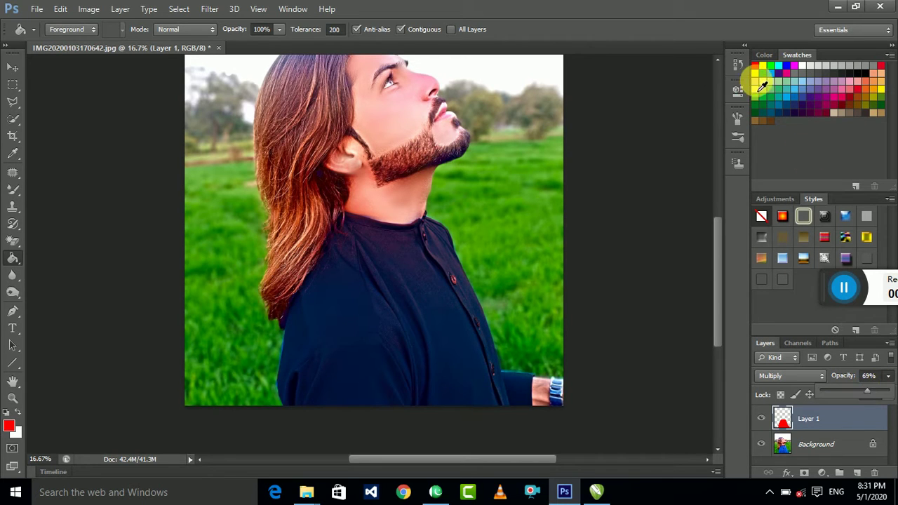
click(766, 82)
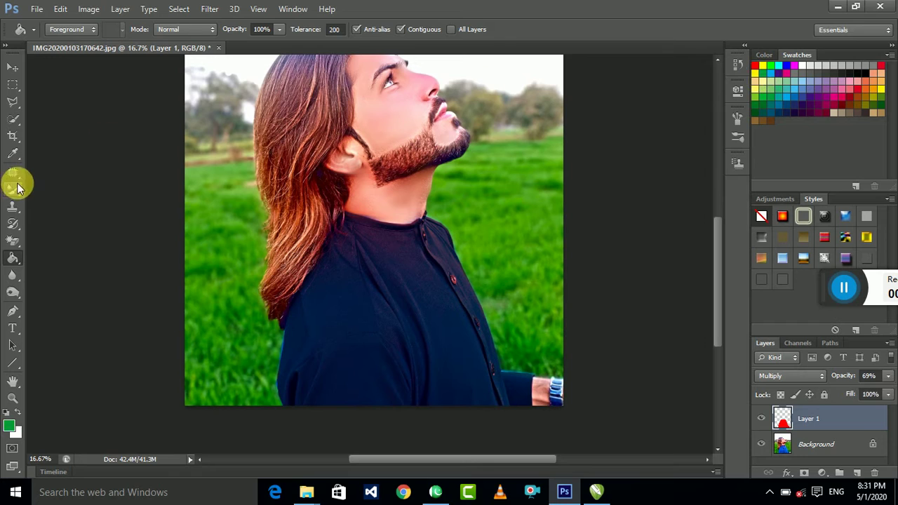
click(366, 313)
Step: Readjust the shirt layer's opacity, compare it on and off, and refill the shirt with yellow
click(888, 375)
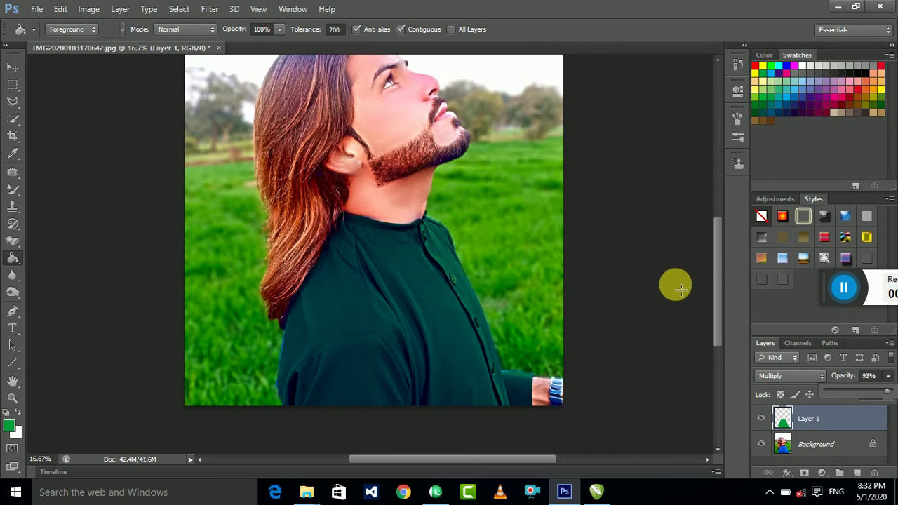
key(ctrl+minus)
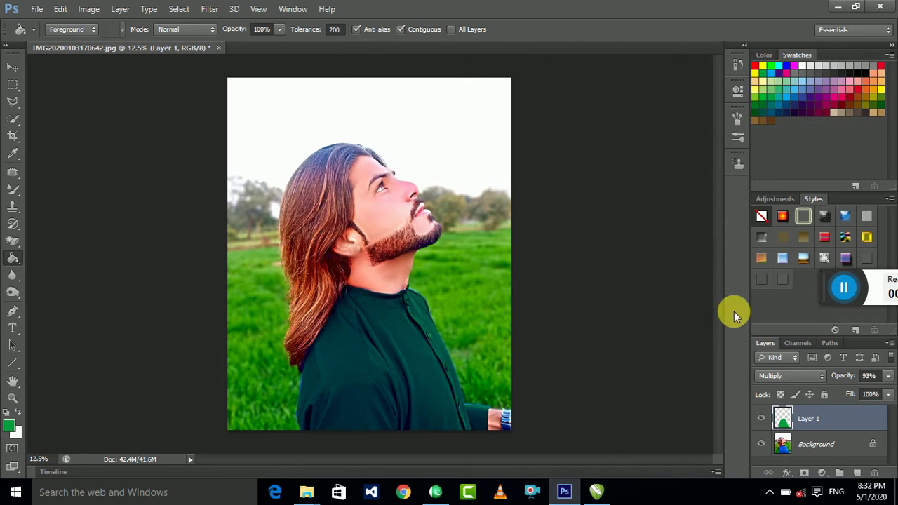
click(761, 419)
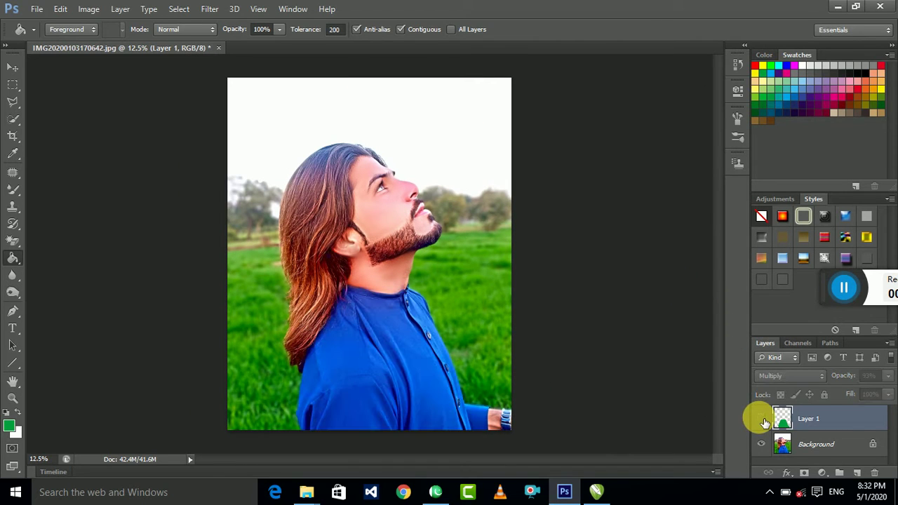
click(761, 419)
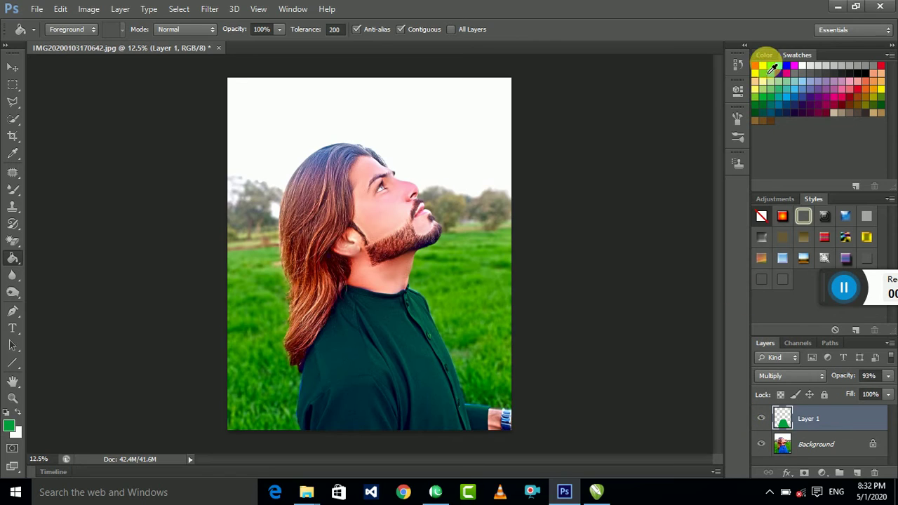
click(382, 348)
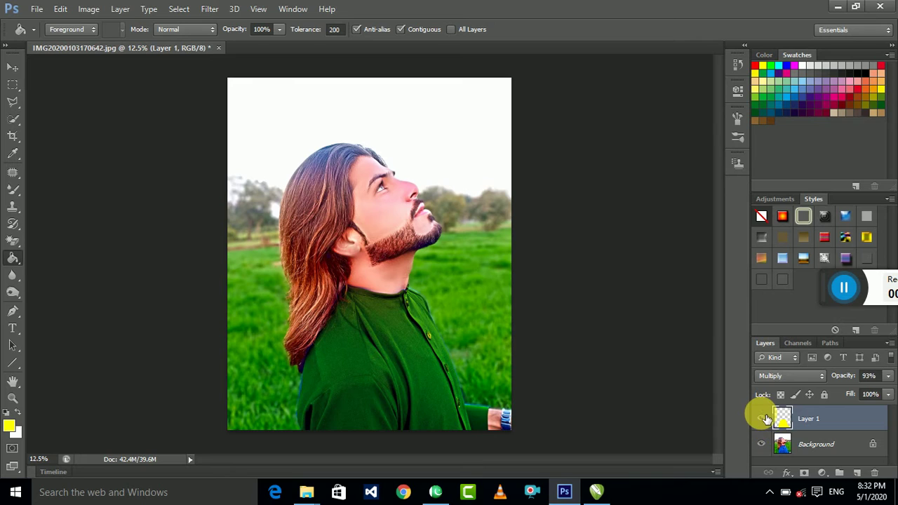
click(761, 419)
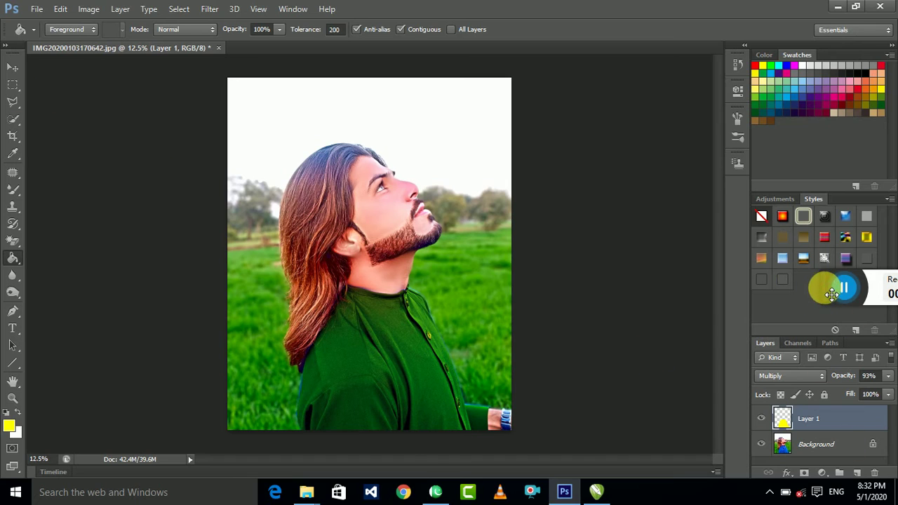
mouse_move(831, 294)
mouse_down()
mouse_move(823, 306)
mouse_move(833, 302)
mouse_up()
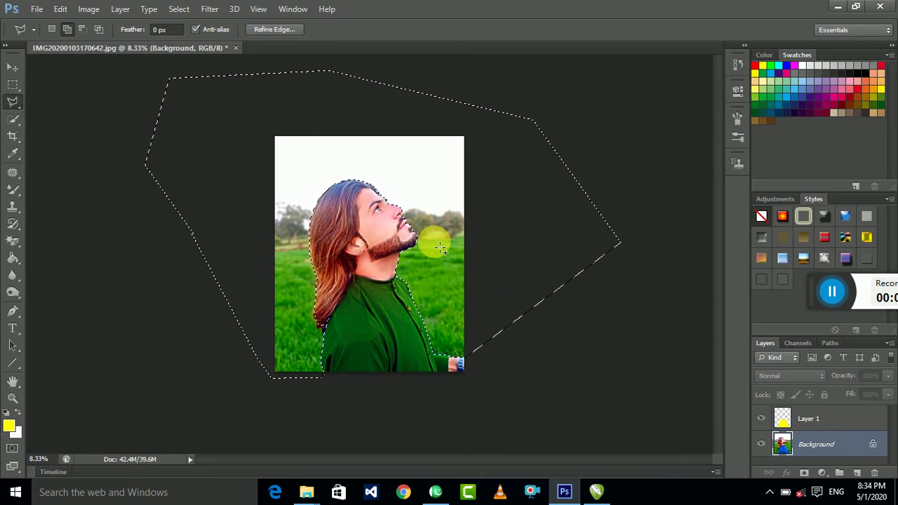
Step: Fill the area around the person with white, then erase it to transparency with the Magic Eraser
key(Delete)
click(529, 138)
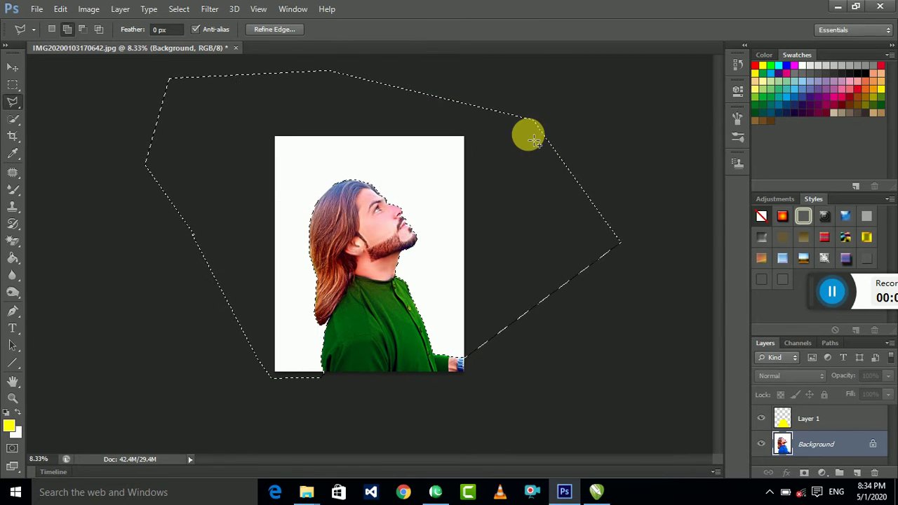
click(809, 422)
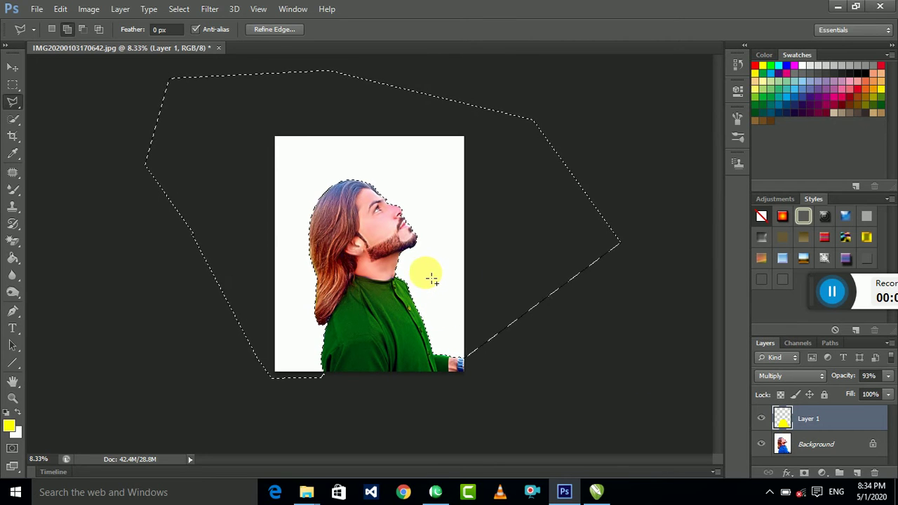
click(820, 443)
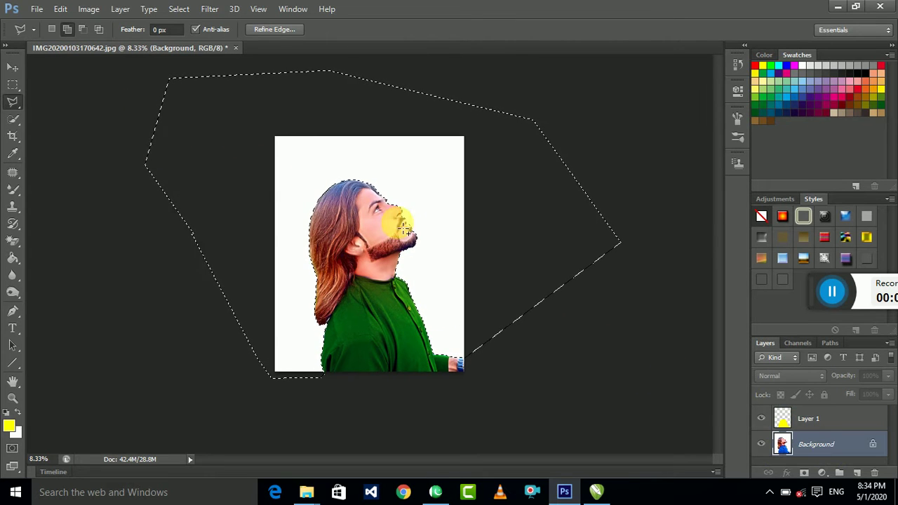
click(13, 292)
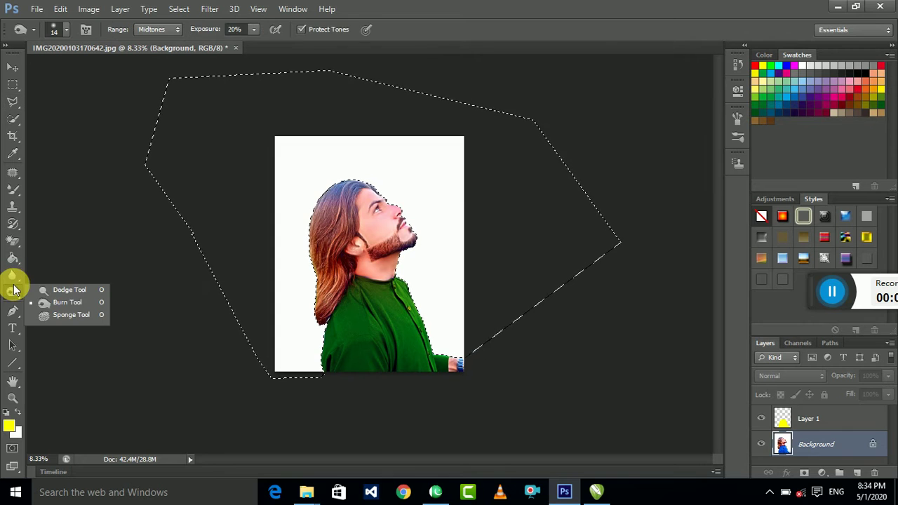
click(14, 242)
click(80, 263)
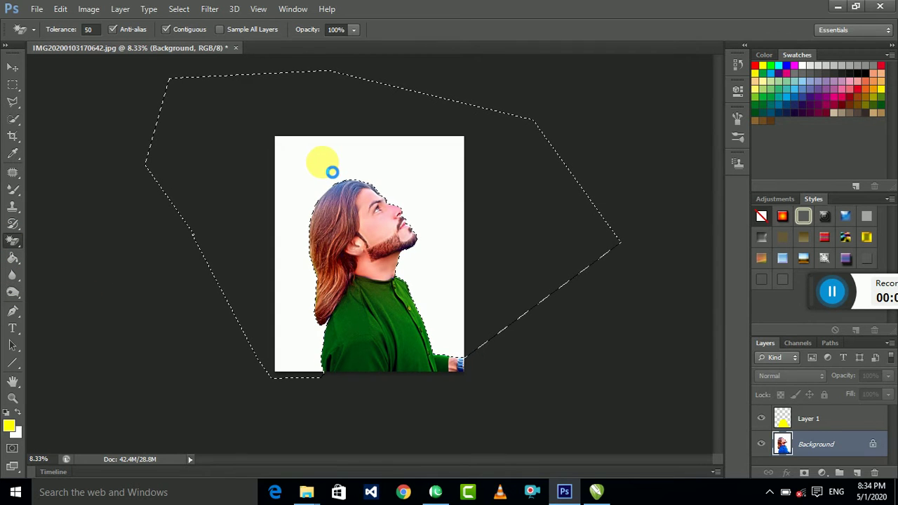
click(332, 172)
Step: Select the cut-out person layer and clear the selection with the Rectangular Marquee tool
click(785, 419)
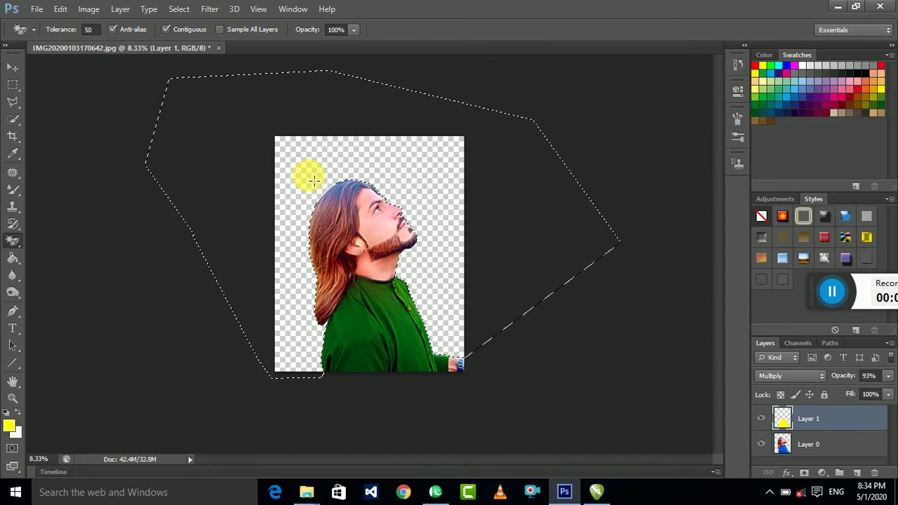
click(796, 444)
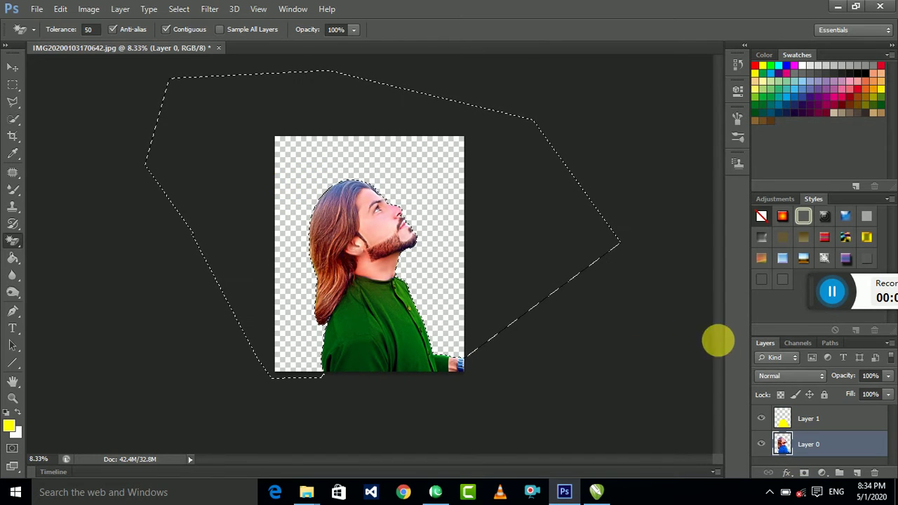
click(12, 84)
click(42, 80)
click(115, 150)
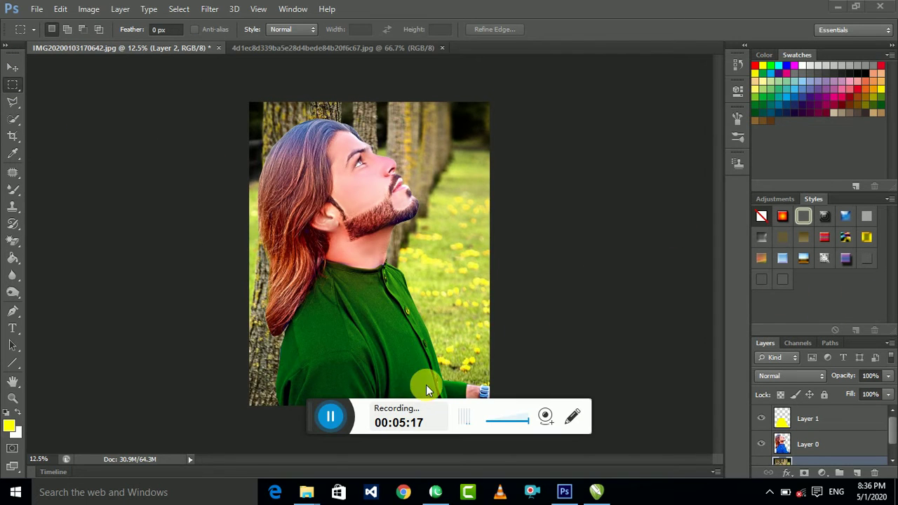
Step: Drag the tree-lined park photo's layer into the portrait document as Layer 2
mouse_move(439, 404)
mouse_down()
mouse_move(729, 370)
mouse_move(862, 297)
mouse_up()
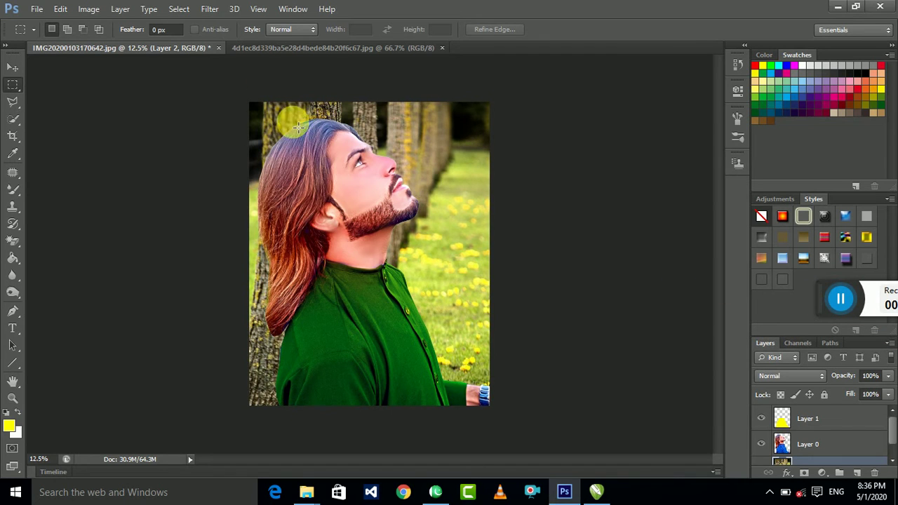
click(321, 48)
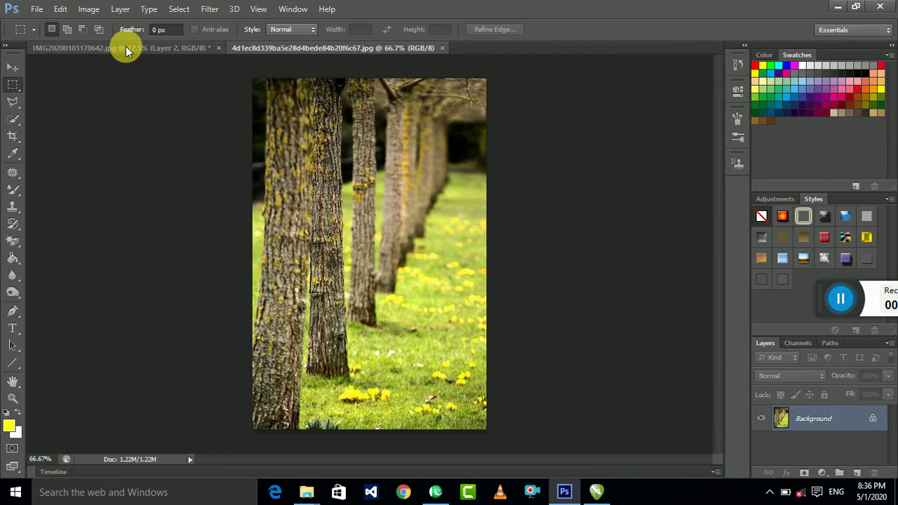
click(12, 67)
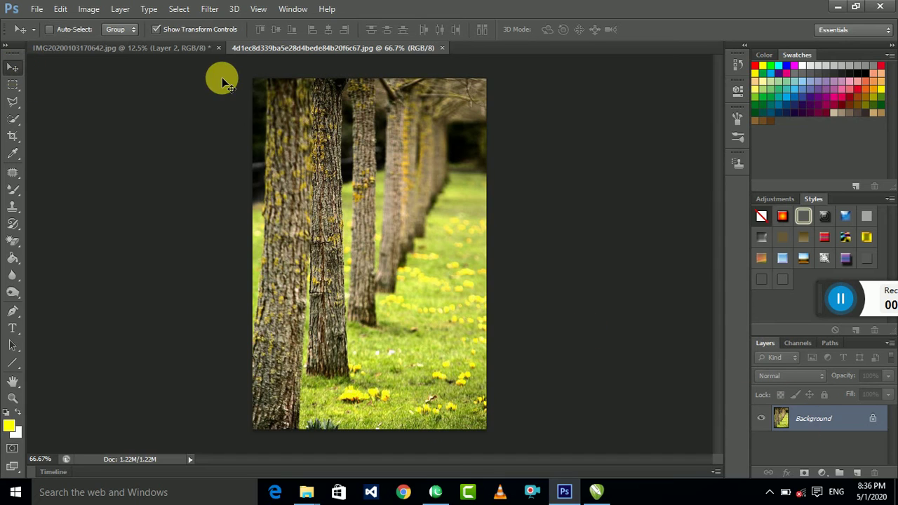
drag(802, 435, 841, 449)
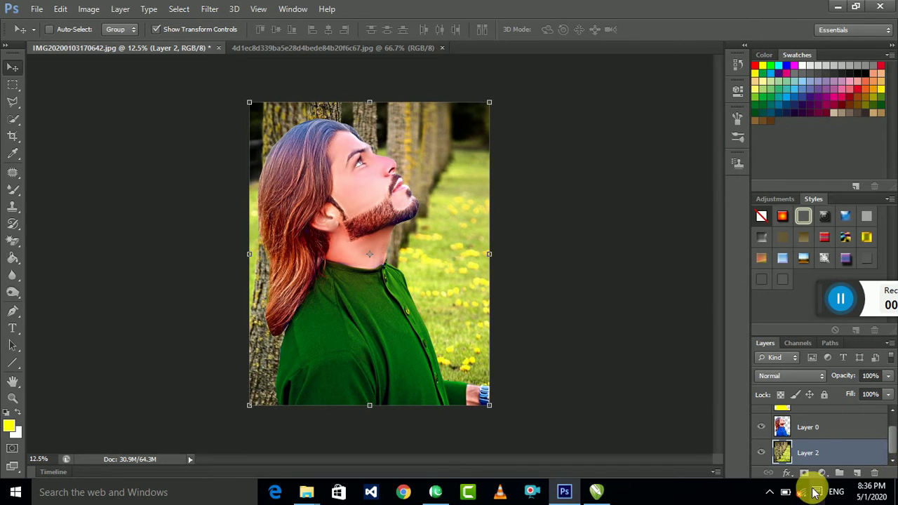
Step: Apply a Gaussian Blur of about 22.3 px radius to the park background on Layer 2
click(209, 9)
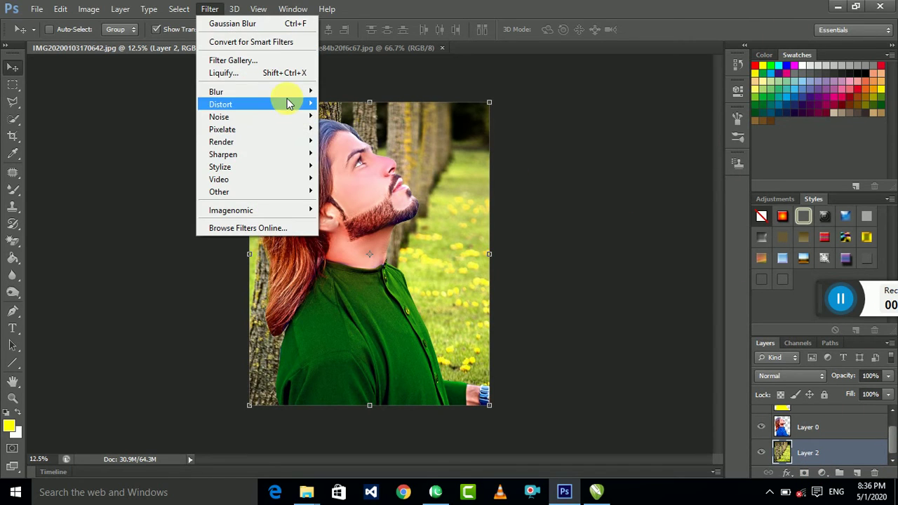
mouse_move(216, 92)
click(354, 172)
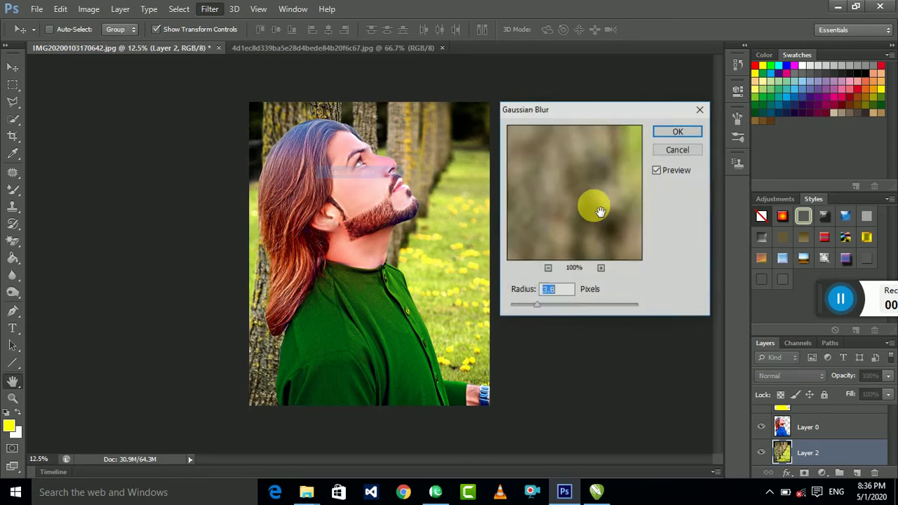
mouse_move(574, 306)
mouse_down()
mouse_move(541, 306)
mouse_move(568, 308)
mouse_up()
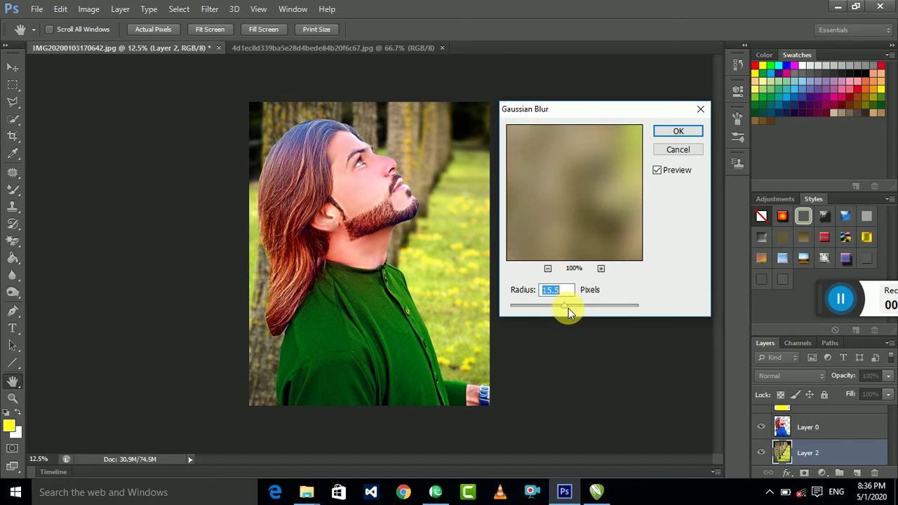
drag(568, 309, 566, 309)
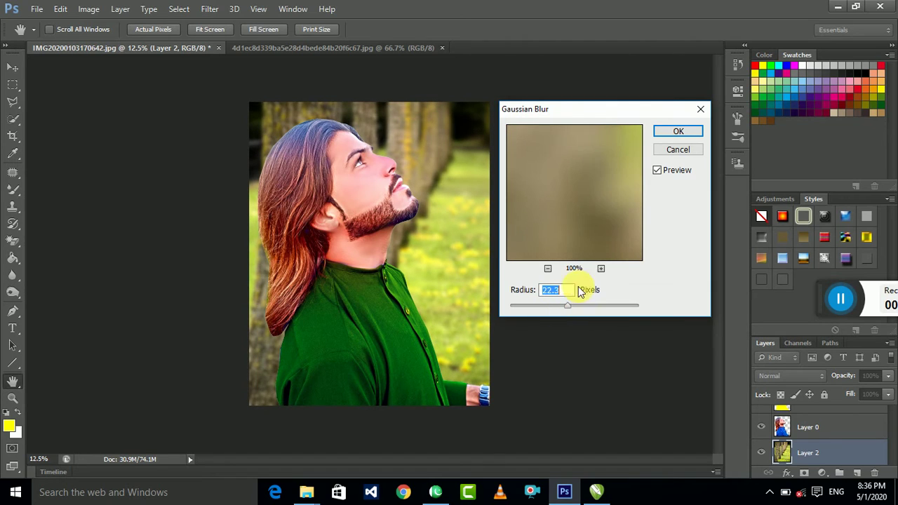
click(678, 133)
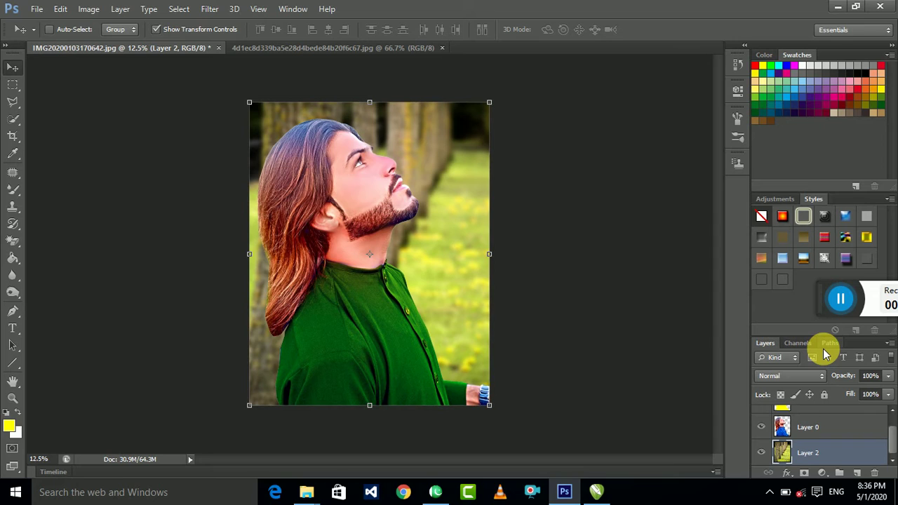
Step: Paint Bucket fill the shirt on Layer 1 with a dark purple swatch, then toggle visibility to compare
scroll(889, 436, up, 1)
click(808, 423)
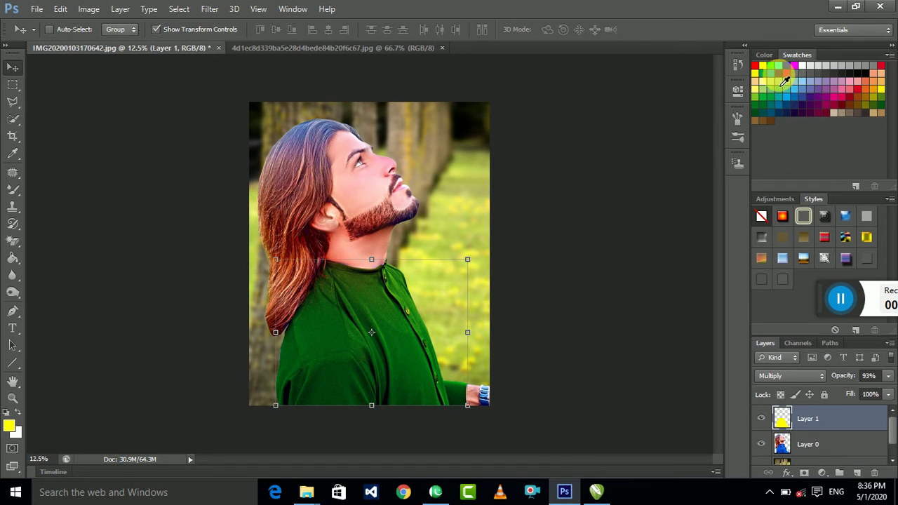
click(777, 73)
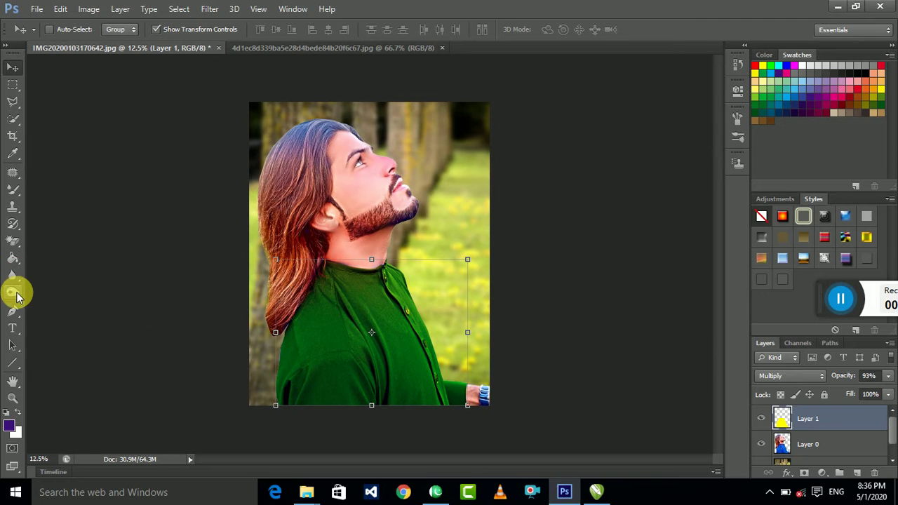
click(13, 259)
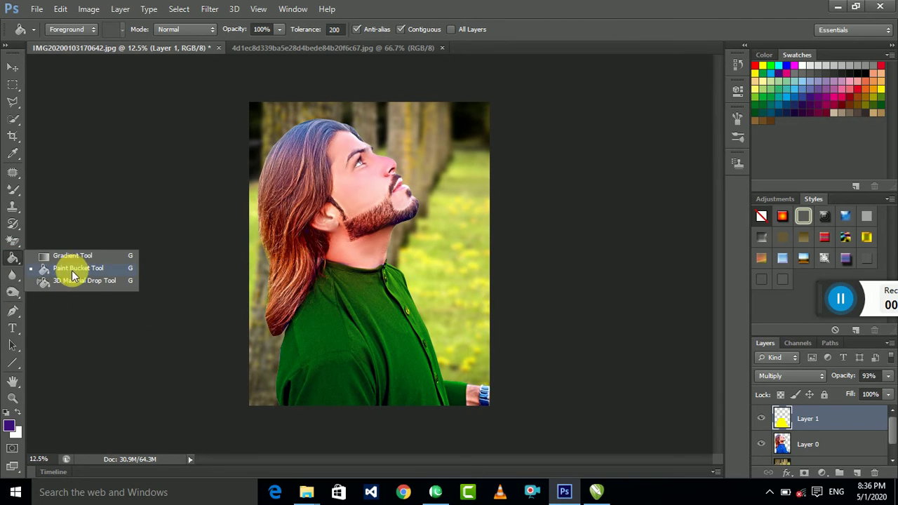
click(349, 340)
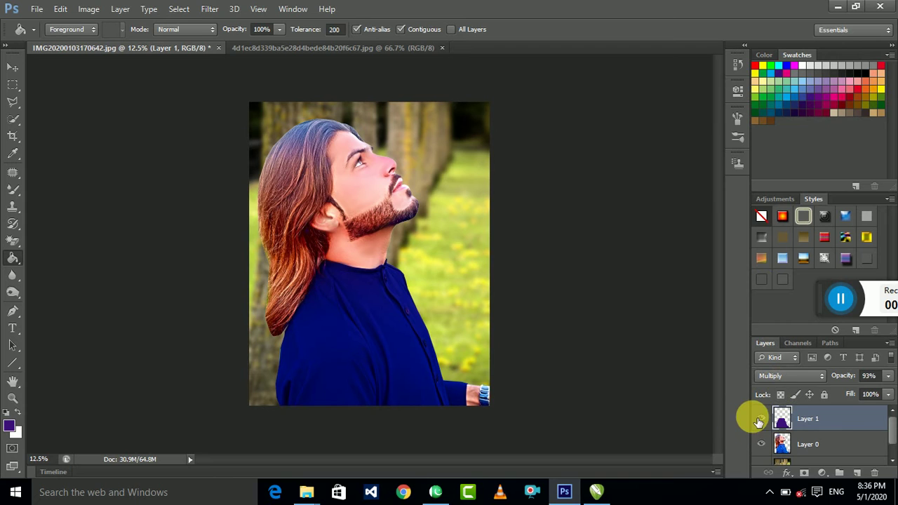
click(763, 420)
Step: Zoom in on the mouth and switch to the Polygonal Lasso Tool
scroll(474, 172, up, 1)
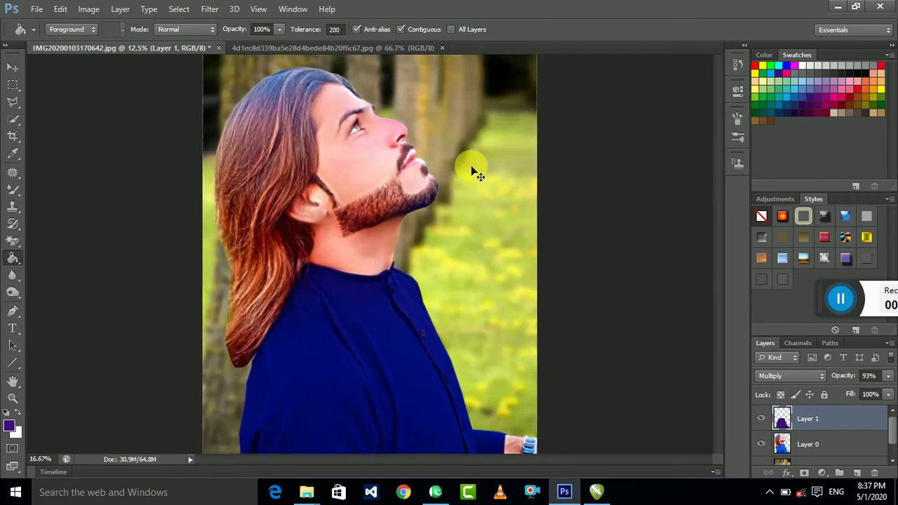
scroll(472, 171, up, 3)
drag(493, 120, 305, 349)
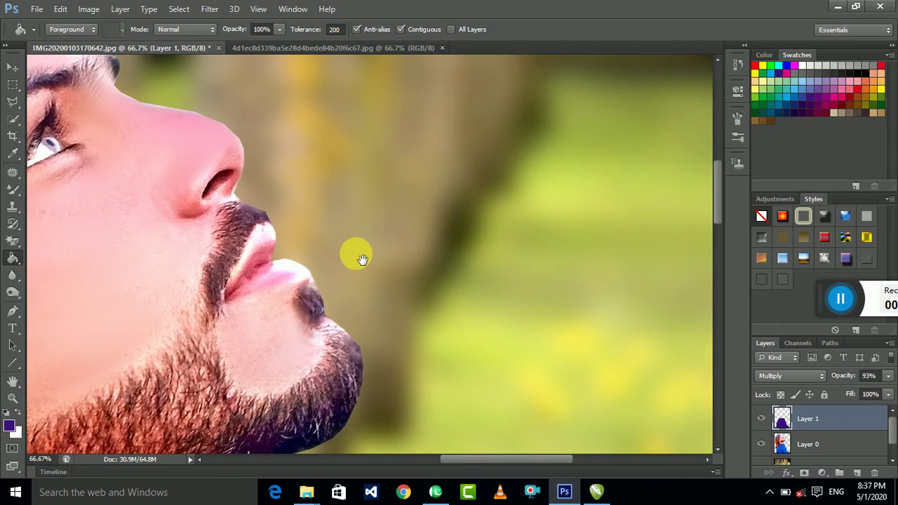
click(13, 107)
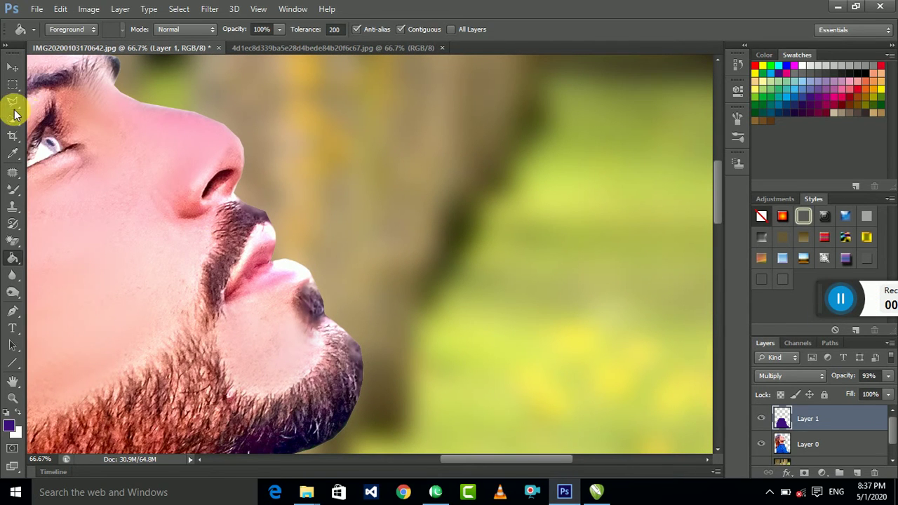
click(10, 109)
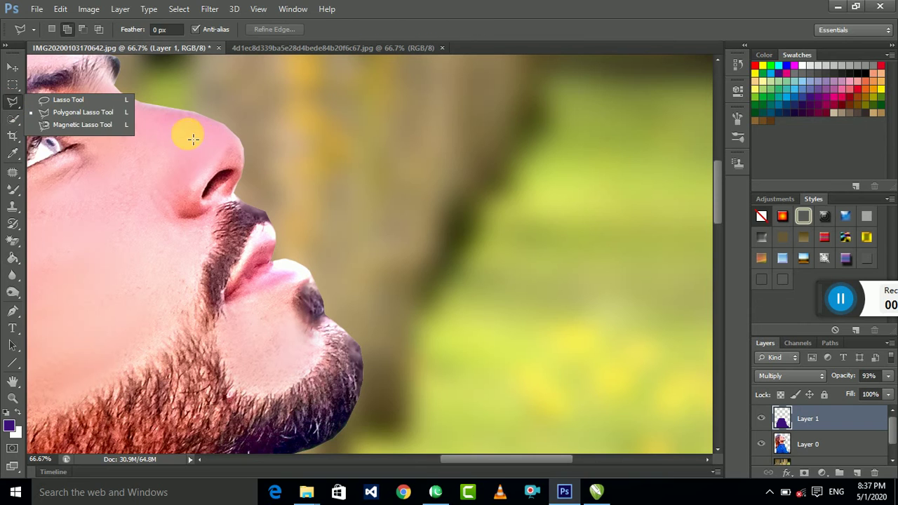
click(73, 114)
key(ctrl+plus)
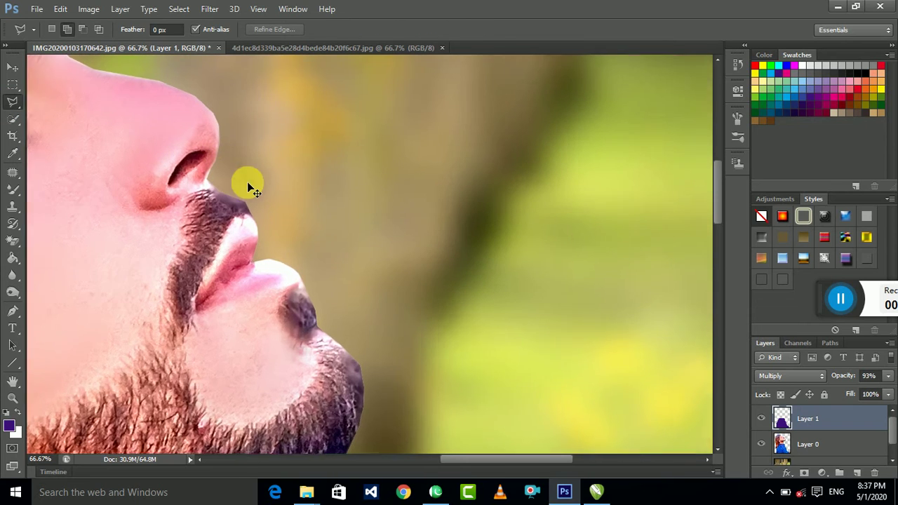
Step: Trace the lips and copy them from Layer 0 onto a new Layer 3 with Ctrl+J
click(177, 305)
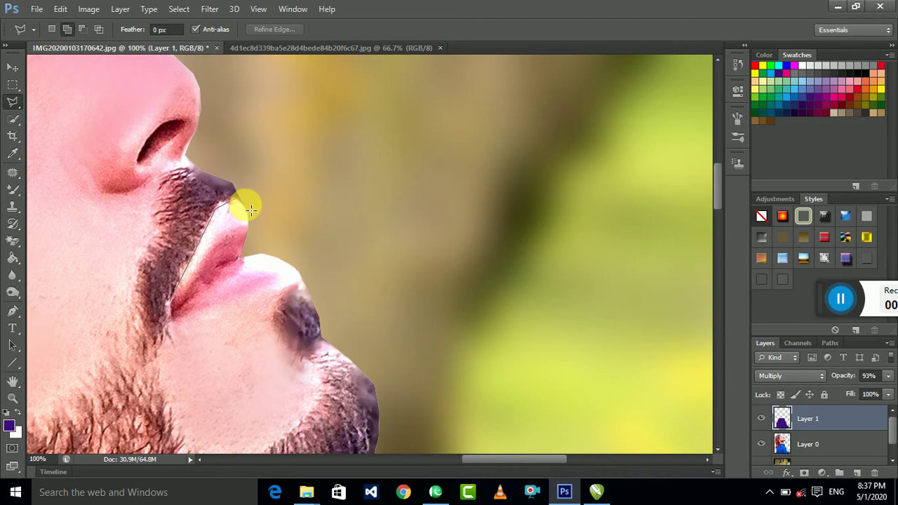
click(247, 226)
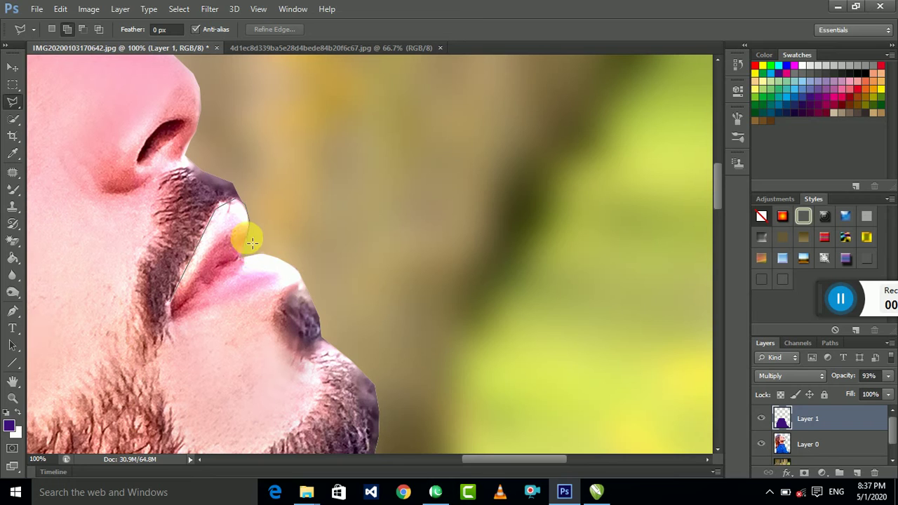
click(242, 257)
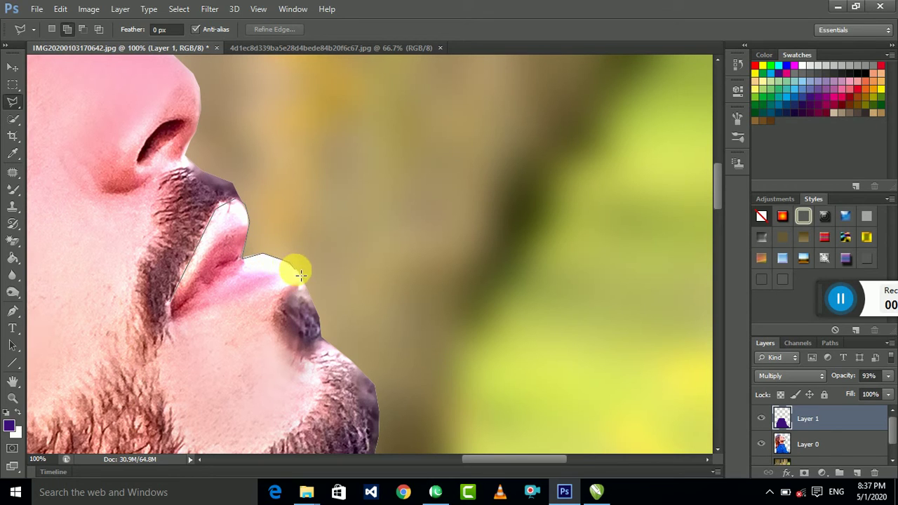
click(296, 276)
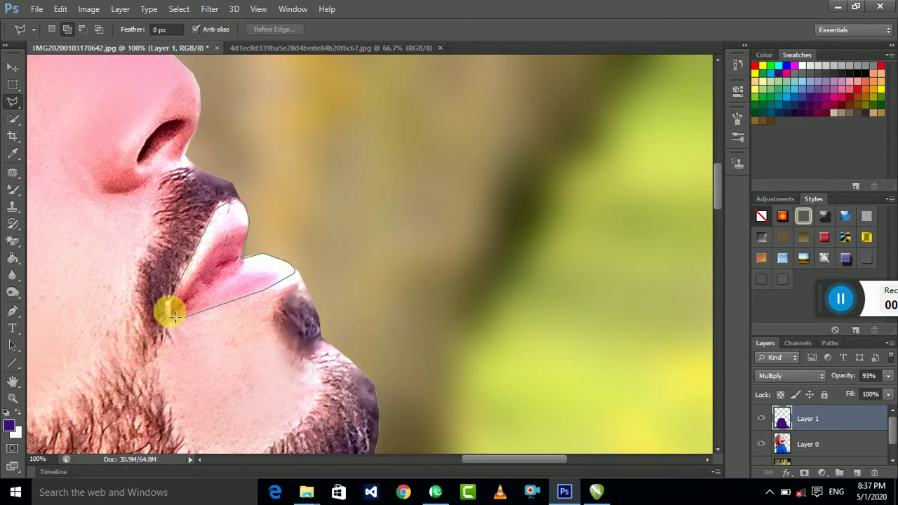
click(837, 444)
key(ctrl+j)
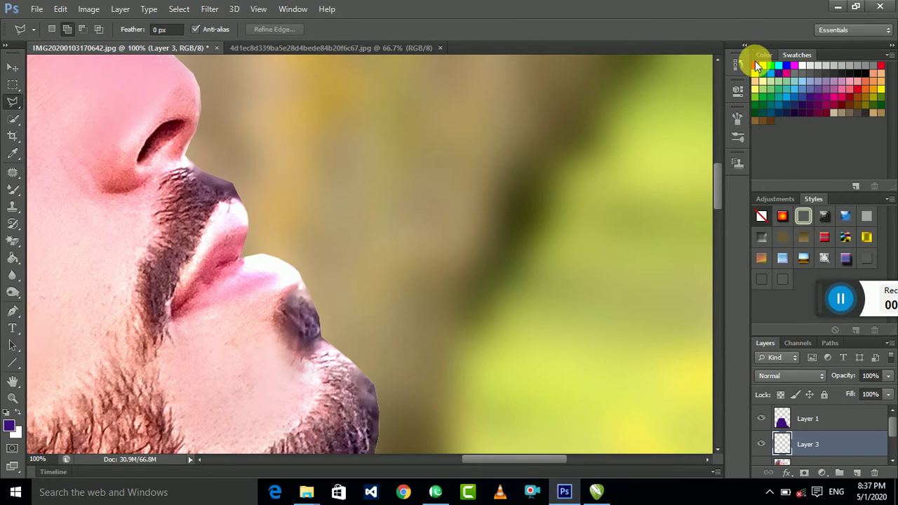
Step: Fill the lips solid red and set the layer blend mode to Multiply after trying Soft Light
drag(13, 258, 73, 274)
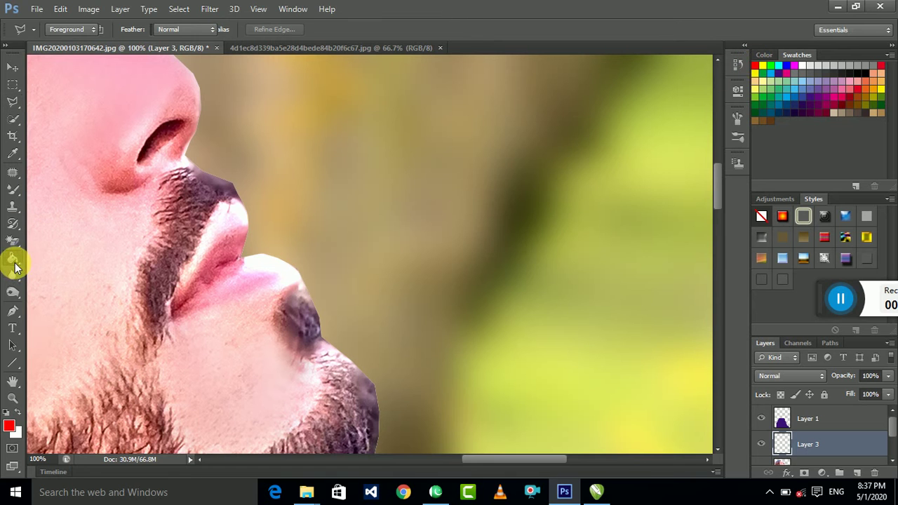
click(220, 272)
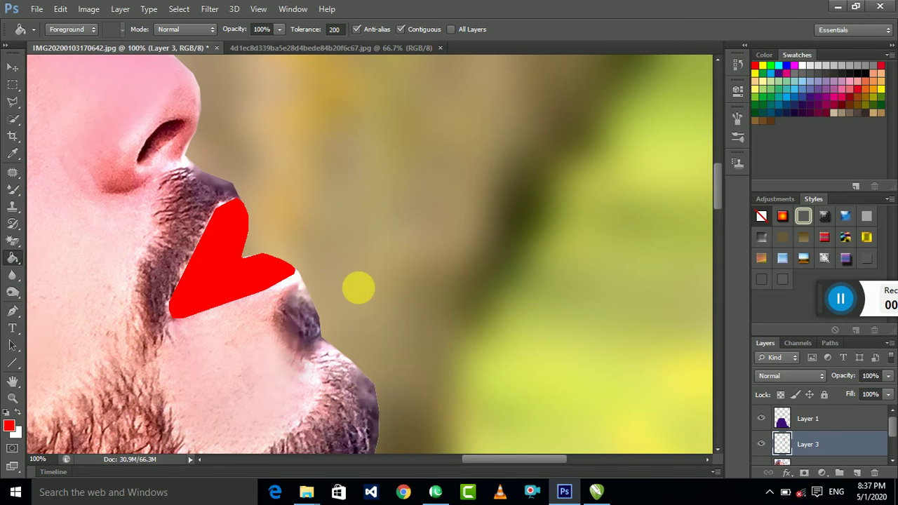
key(ctrl+minus)
key(ctrl+minus)
key(ctrl+minus)
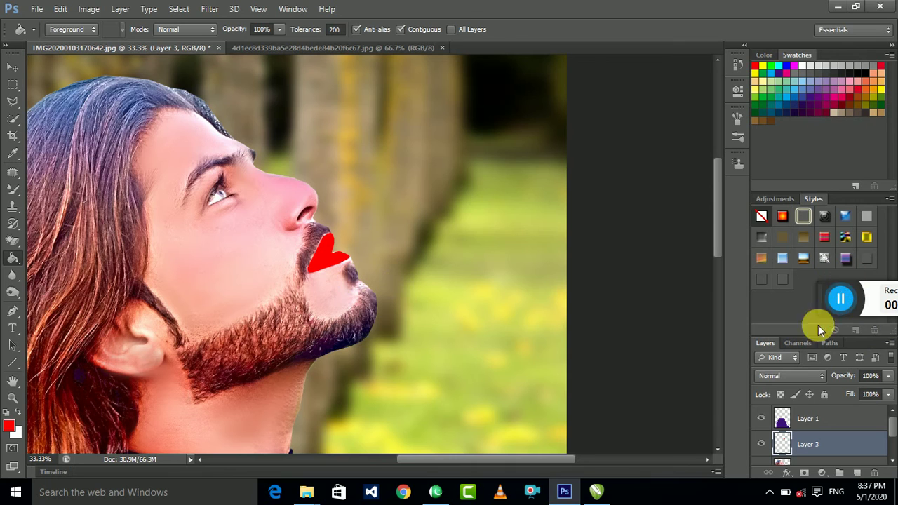
click(789, 375)
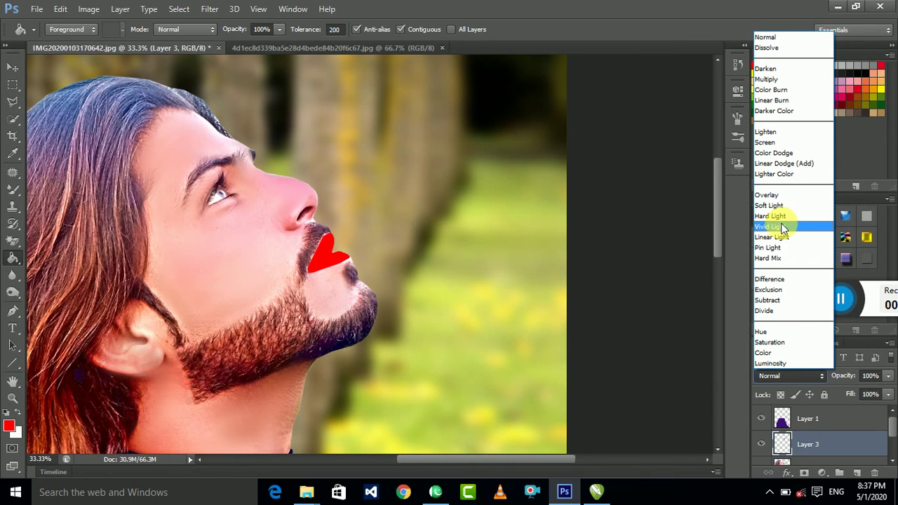
click(786, 206)
key(ctrl+plus)
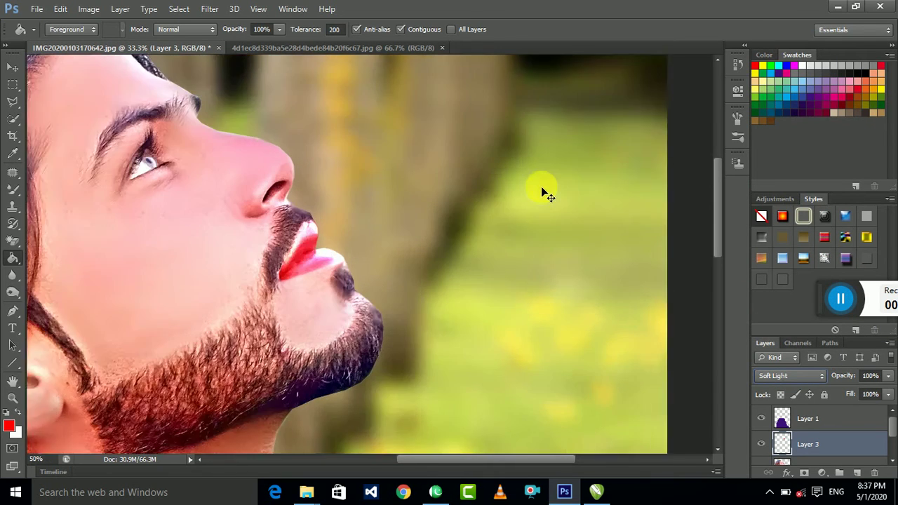
key(ctrl+plus)
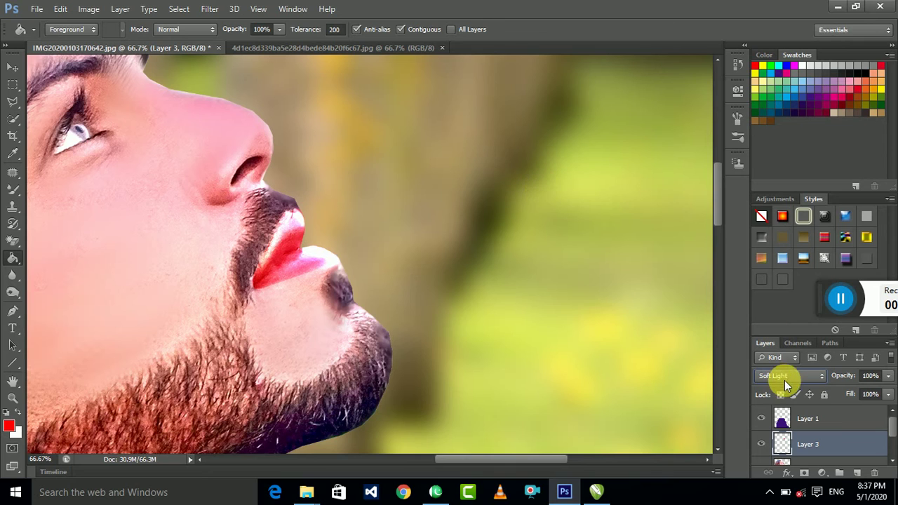
click(785, 379)
click(786, 78)
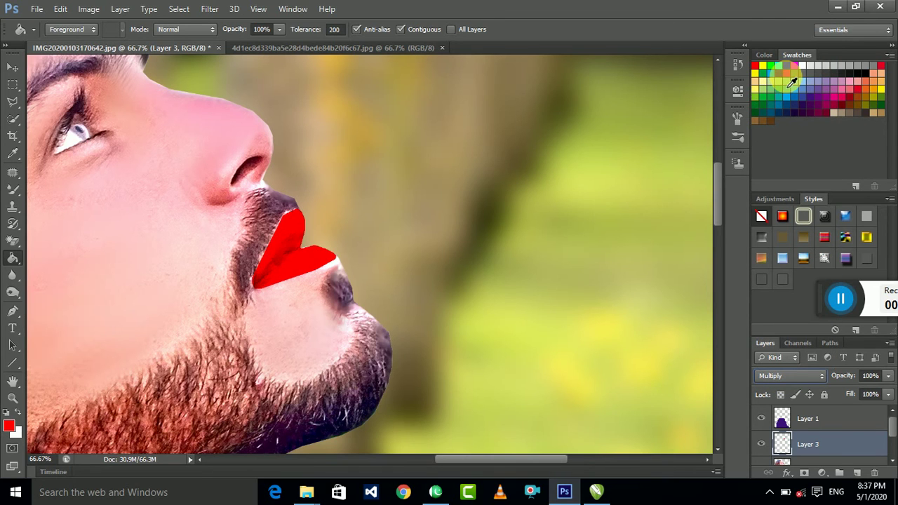
Step: Lower the lip layer's Fill to 53% and reframe the close-up of the lips
click(888, 376)
mouse_move(889, 391)
mouse_down()
mouse_move(848, 392)
mouse_move(895, 397)
mouse_move(856, 410)
mouse_up()
click(889, 394)
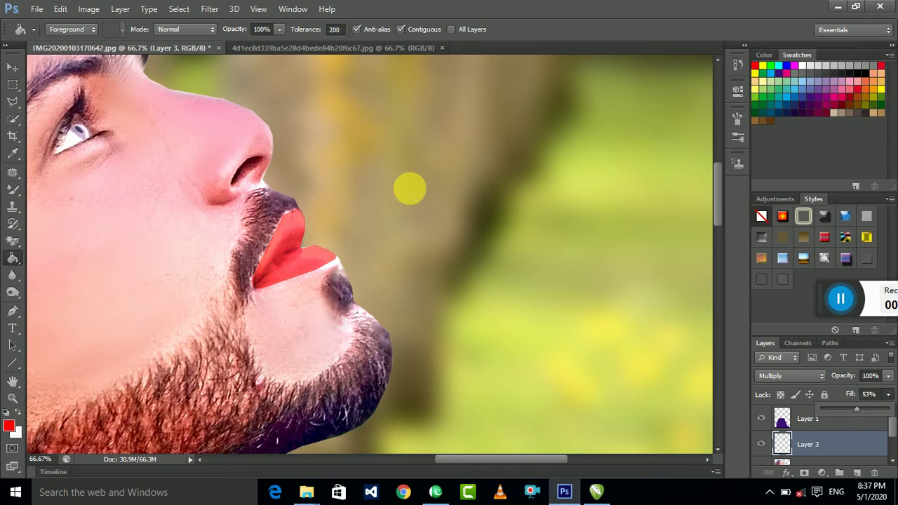
scroll(415, 218, up, 1)
scroll(416, 218, up, 1)
scroll(416, 218, up, 1)
drag(247, 217, 255, 220)
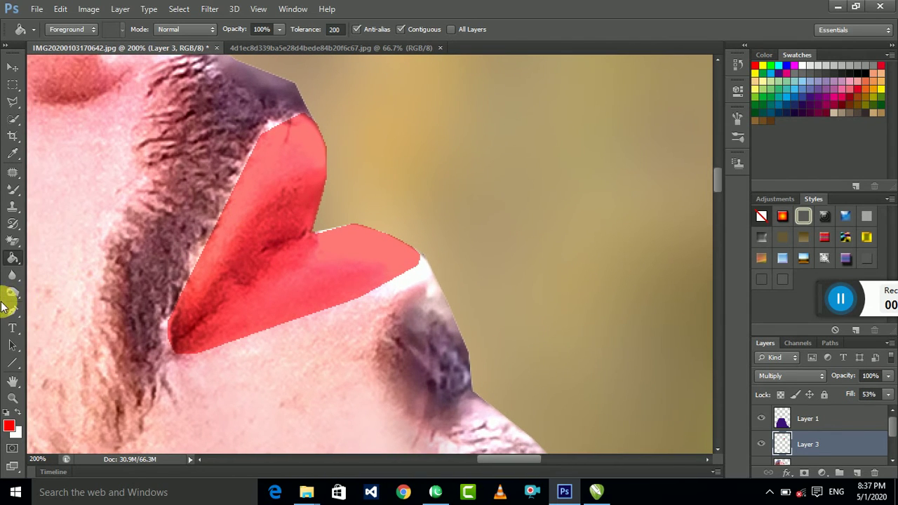
click(10, 280)
Step: Blur along the lower edge of the red lip tint, then zoom out to check it
click(61, 270)
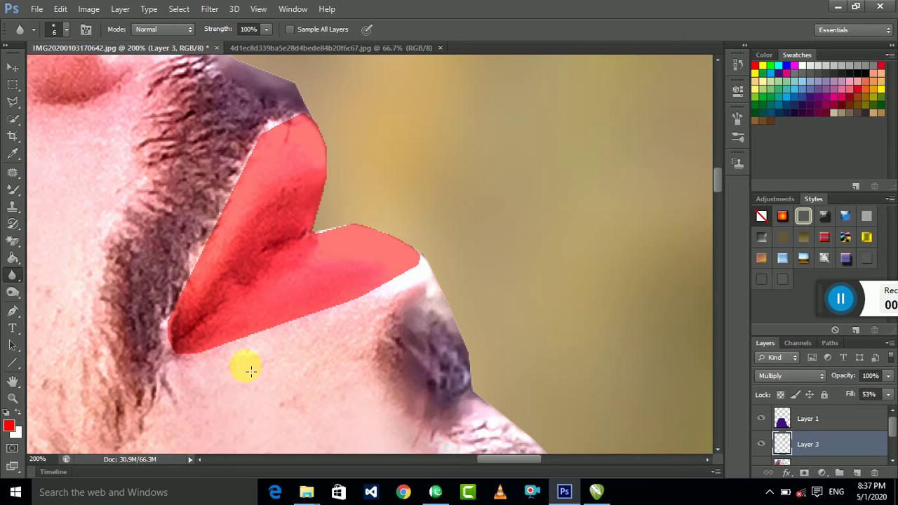
mouse_move(347, 297)
mouse_down()
mouse_move(339, 312)
mouse_move(279, 332)
mouse_move(200, 341)
mouse_move(181, 336)
mouse_move(164, 307)
mouse_move(190, 276)
mouse_move(210, 227)
mouse_move(240, 200)
mouse_move(260, 134)
mouse_move(300, 122)
mouse_move(324, 170)
mouse_move(319, 234)
mouse_move(351, 227)
mouse_move(417, 253)
mouse_move(377, 231)
mouse_move(438, 259)
mouse_move(366, 300)
mouse_move(180, 344)
mouse_move(184, 305)
mouse_move(239, 184)
mouse_move(288, 120)
mouse_move(240, 190)
mouse_move(183, 315)
mouse_move(208, 353)
mouse_up()
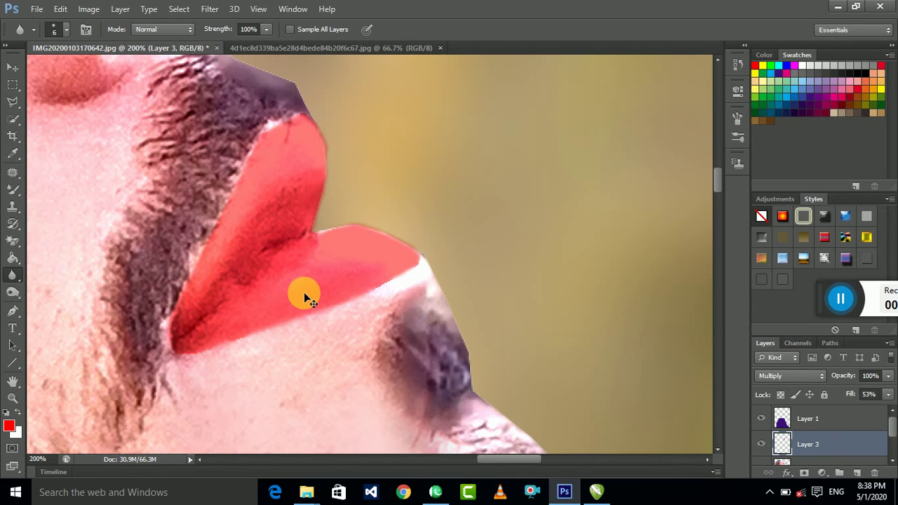
scroll(309, 299, down, 2)
scroll(309, 299, down, 1)
scroll(310, 299, down, 1)
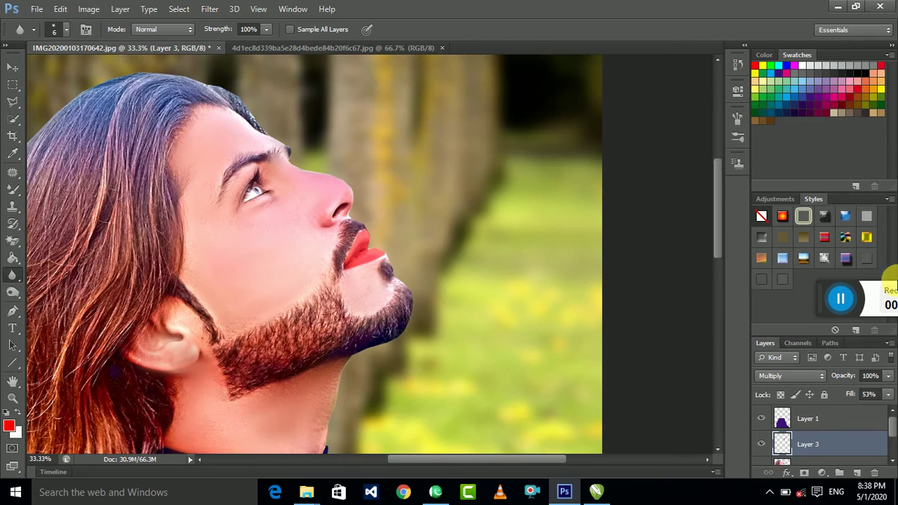
Step: Merge the shirt-colour Layer 1 down into the layer below with Ctrl+E
click(887, 394)
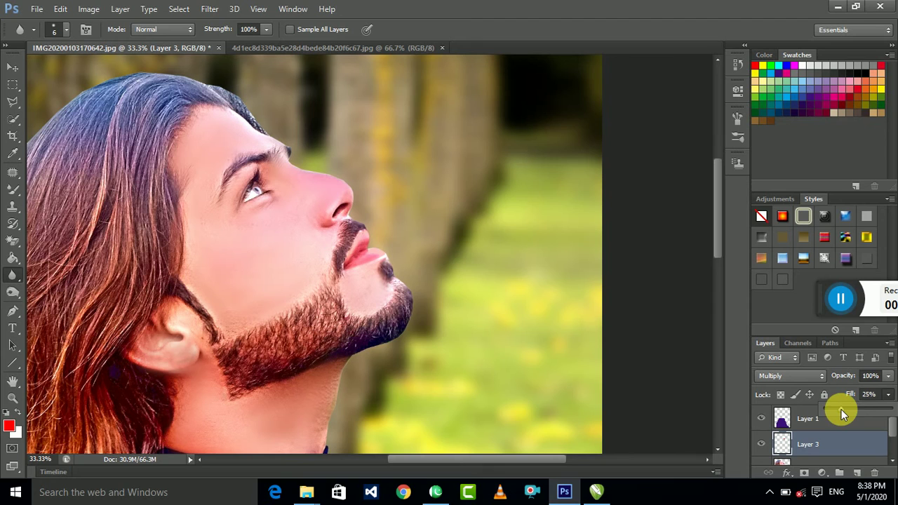
click(588, 126)
scroll(593, 129, down, 1)
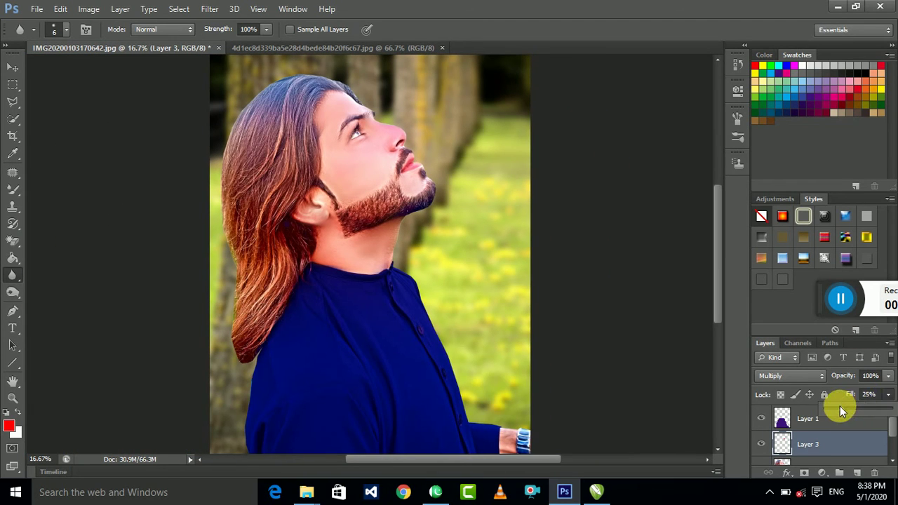
click(12, 66)
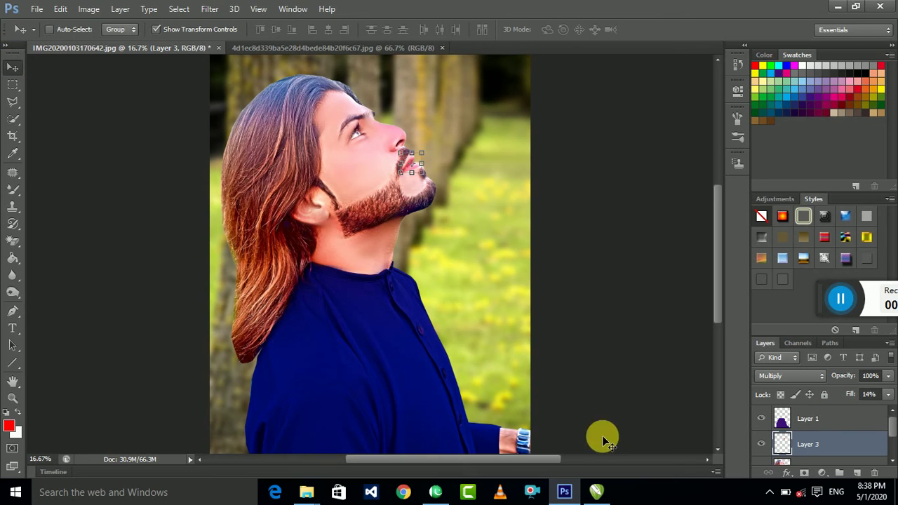
click(845, 424)
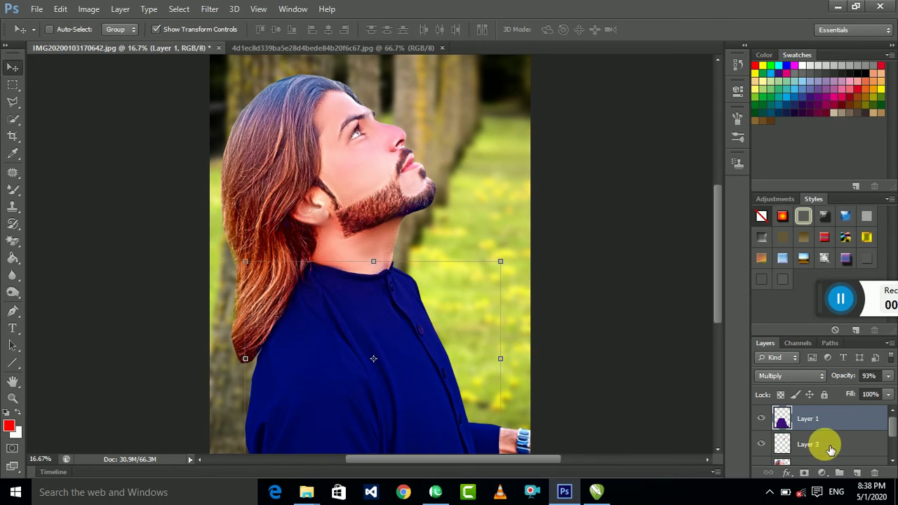
key(ctrl+e)
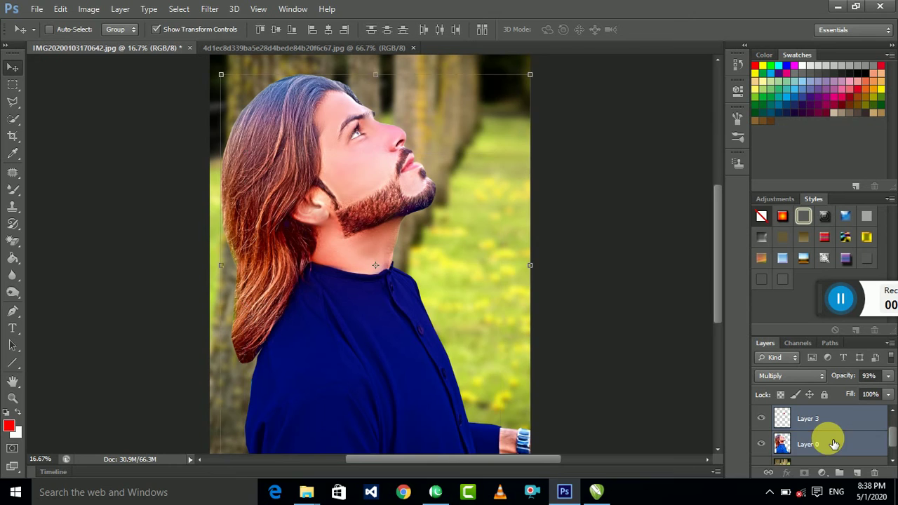
Step: Select Layer 0 and Layer 2 together and combine them with Merge Layers
click(834, 444)
shift+click(826, 454)
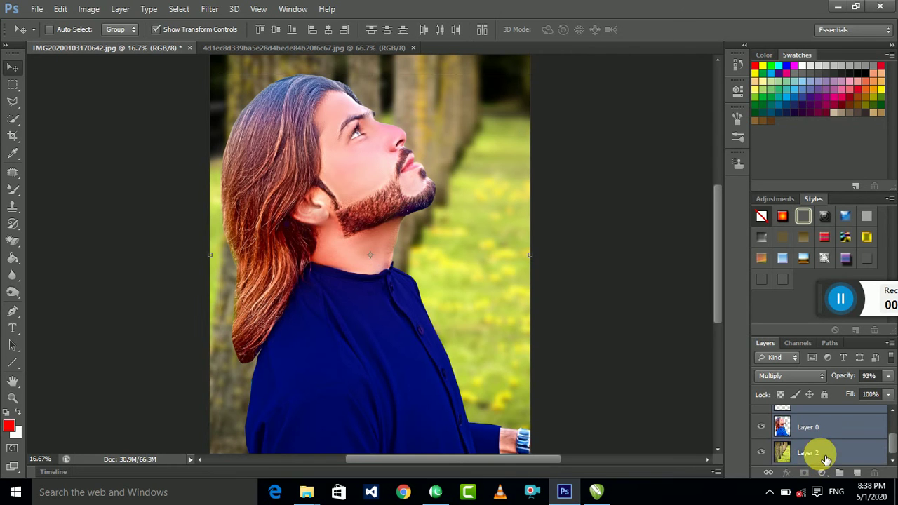
right_click(827, 458)
click(649, 312)
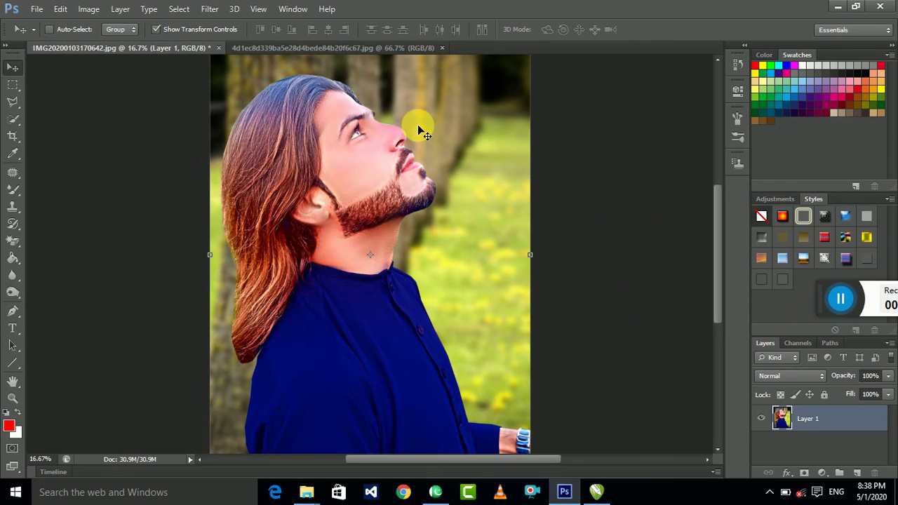
scroll(417, 124, up, 4)
key(super+Down)
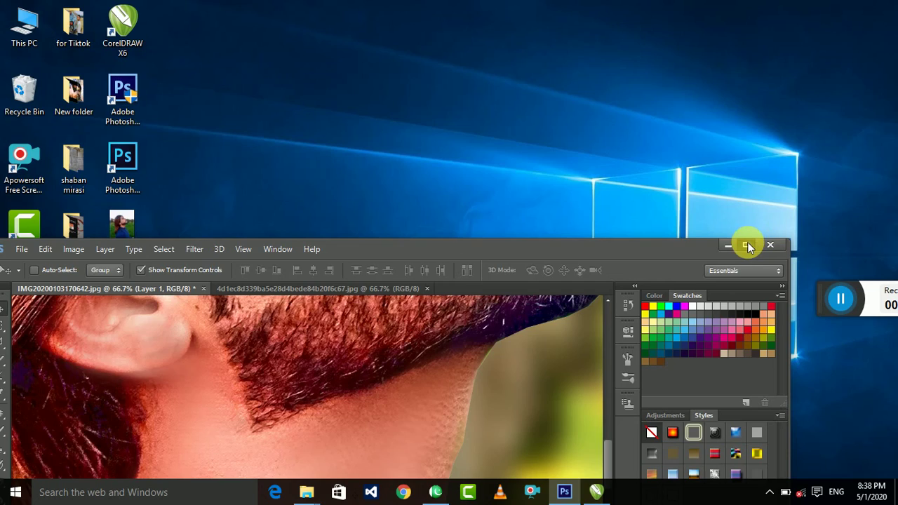
click(747, 244)
scroll(337, 160, up, 3)
scroll(344, 256, up, 3)
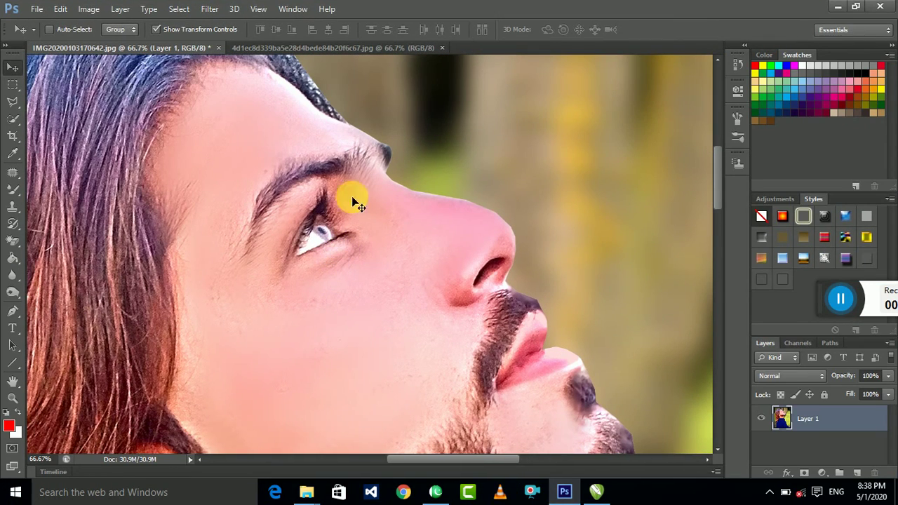
Step: Choose the midtone toning tool with a 27 px brush
click(14, 295)
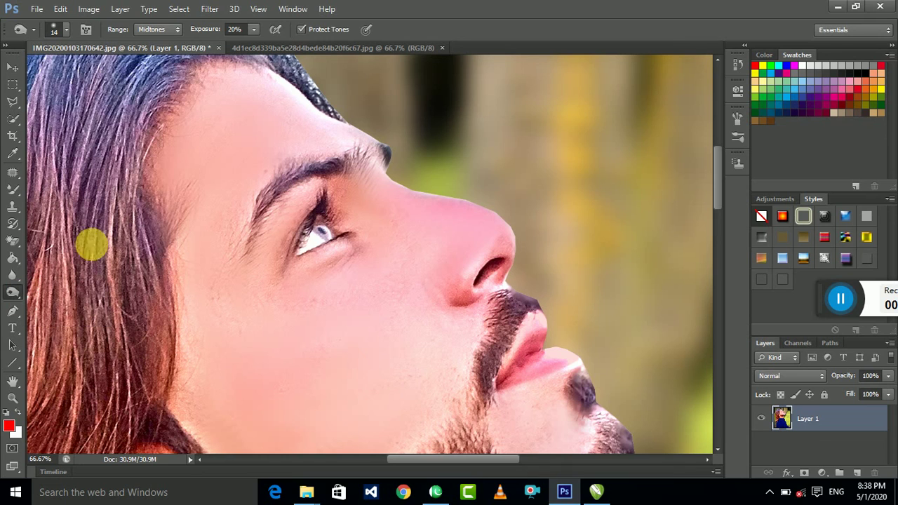
click(66, 29)
drag(28, 71, 37, 71)
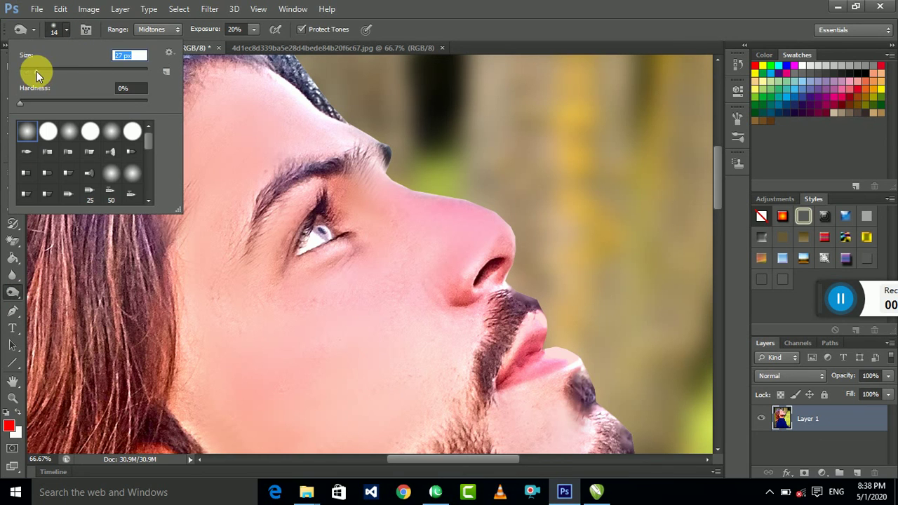
click(330, 168)
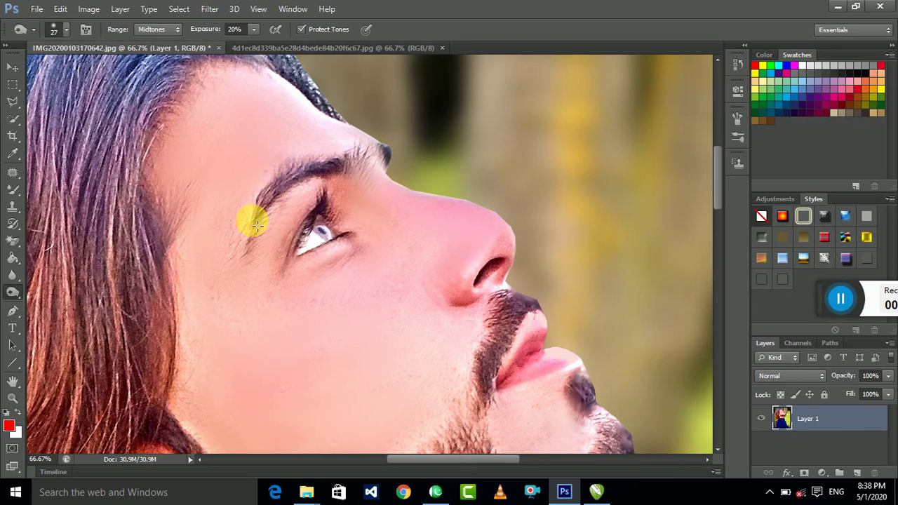
Step: Tone along the eyebrow and the beard below the lower lip
drag(265, 231, 329, 249)
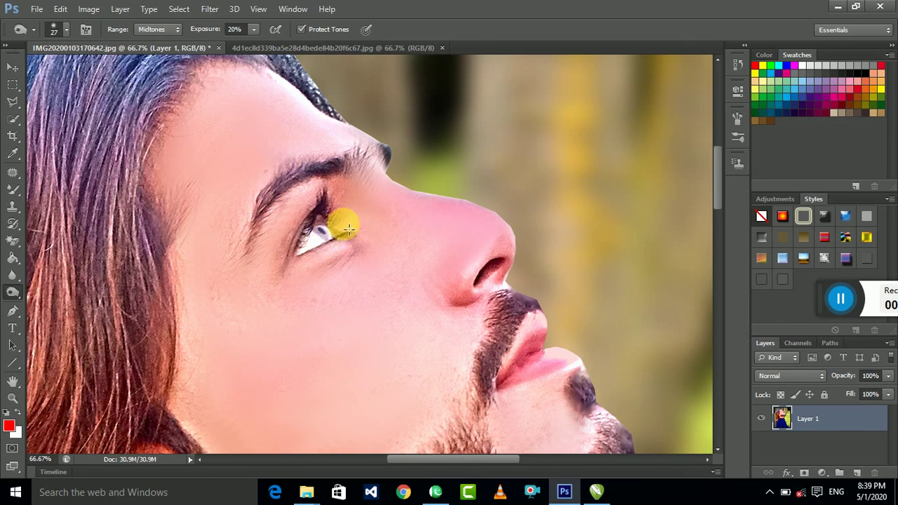
key(ctrl+z)
key(ctrl+minus)
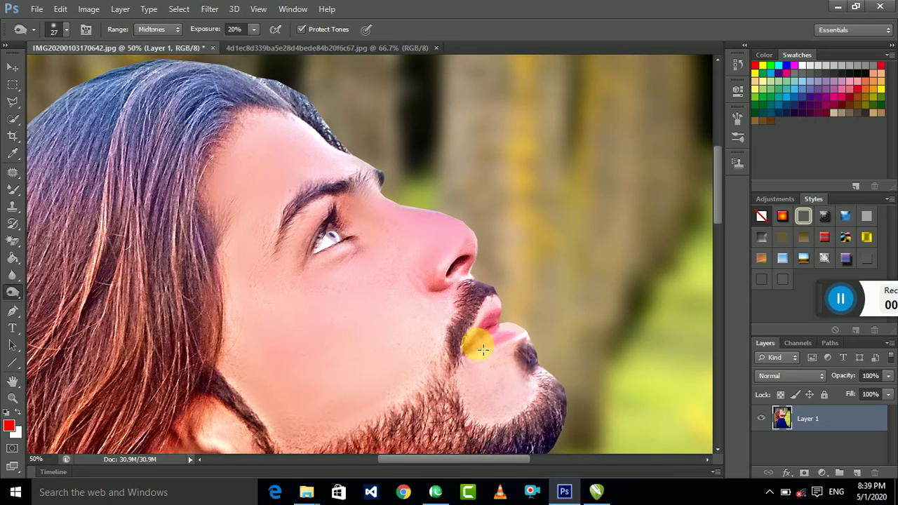
mouse_move(464, 341)
mouse_down()
mouse_move(437, 370)
mouse_move(453, 398)
mouse_up()
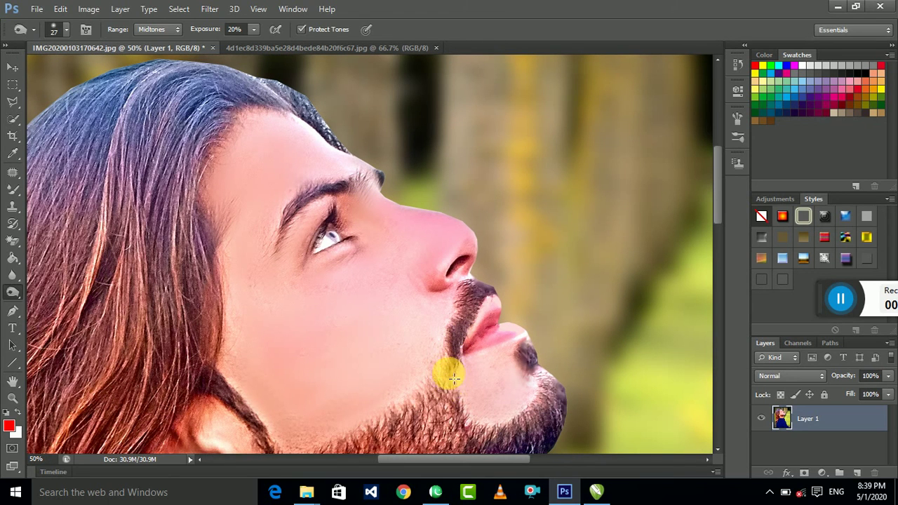
drag(277, 211, 397, 177)
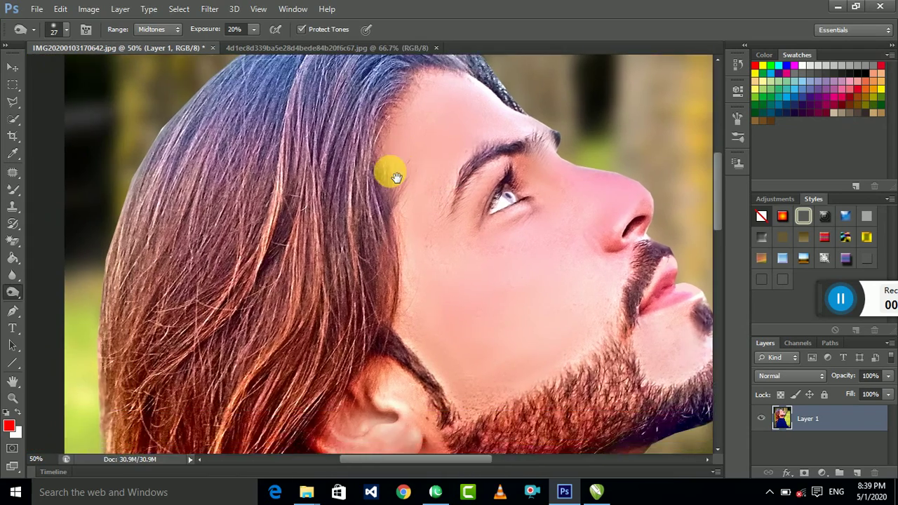
scroll(396, 177, down, 2)
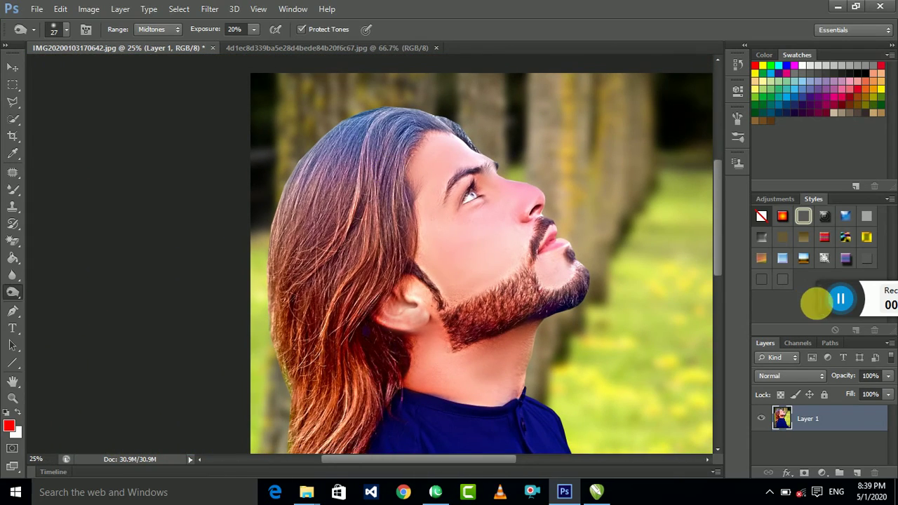
click(825, 299)
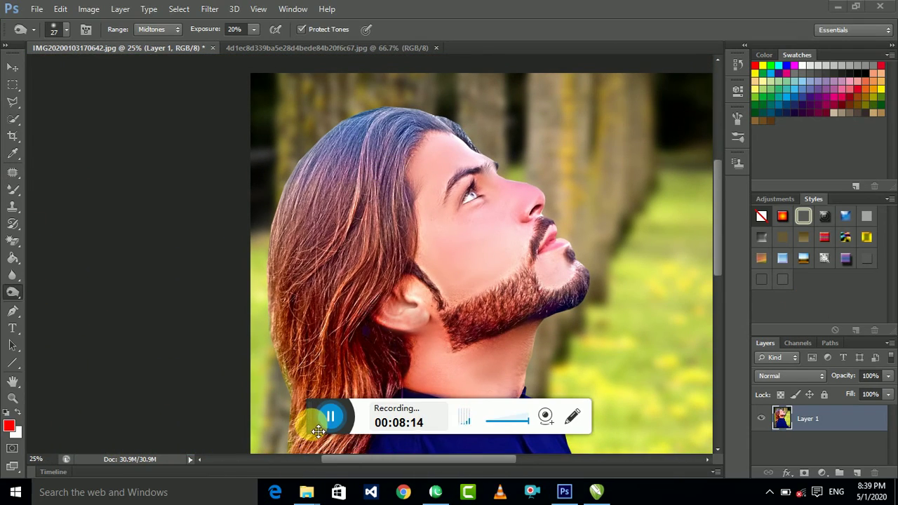
mouse_move(318, 431)
mouse_down()
mouse_move(767, 336)
mouse_move(806, 299)
mouse_up()
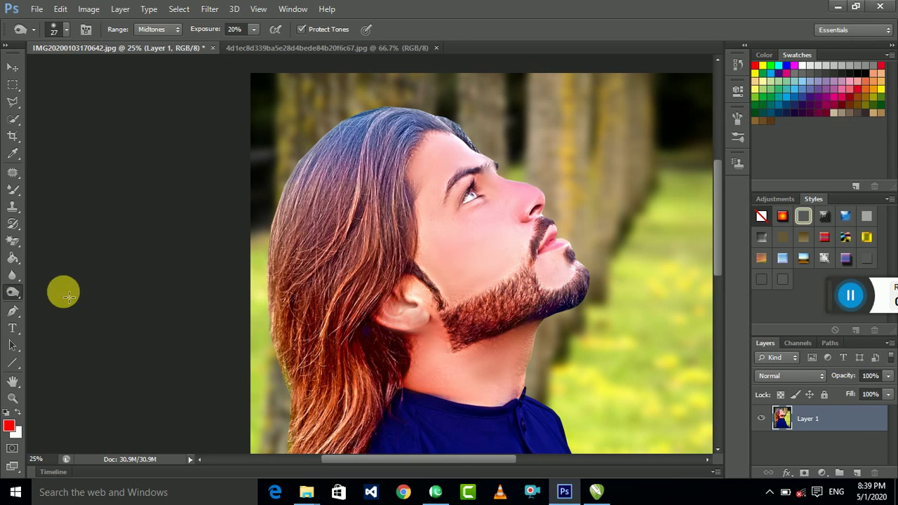
Step: Switch between tools in the toning flyout, ending on the Burn tool
right_click(13, 292)
click(66, 290)
right_click(13, 293)
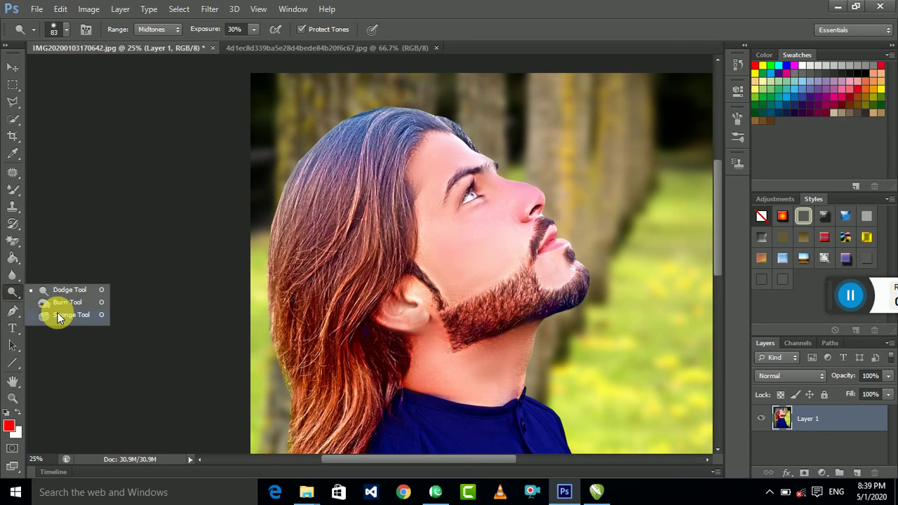
click(57, 316)
right_click(13, 293)
click(56, 302)
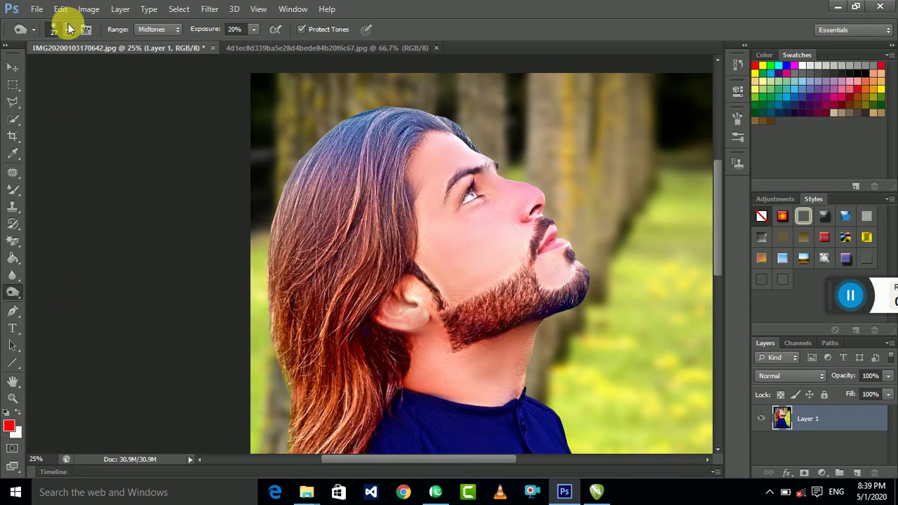
Step: Set the toning brush size to 380 px
click(66, 29)
drag(37, 72, 70, 69)
click(381, 151)
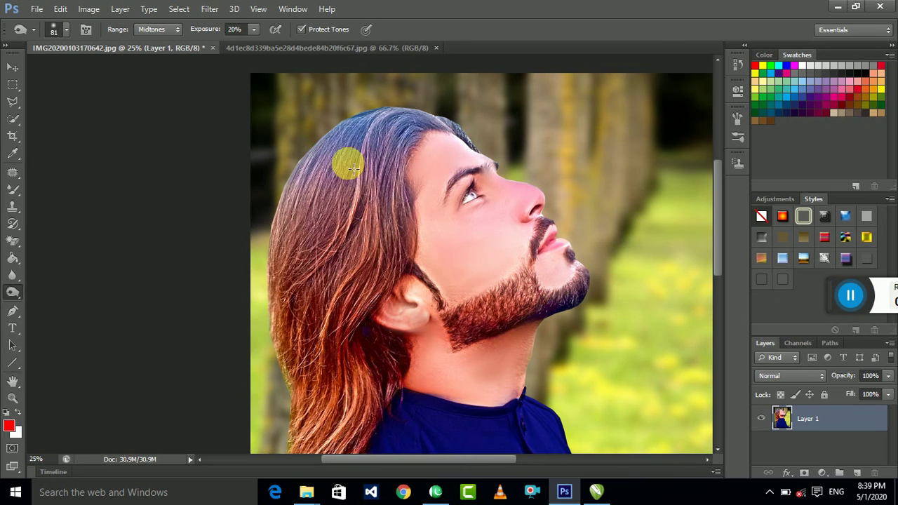
click(66, 30)
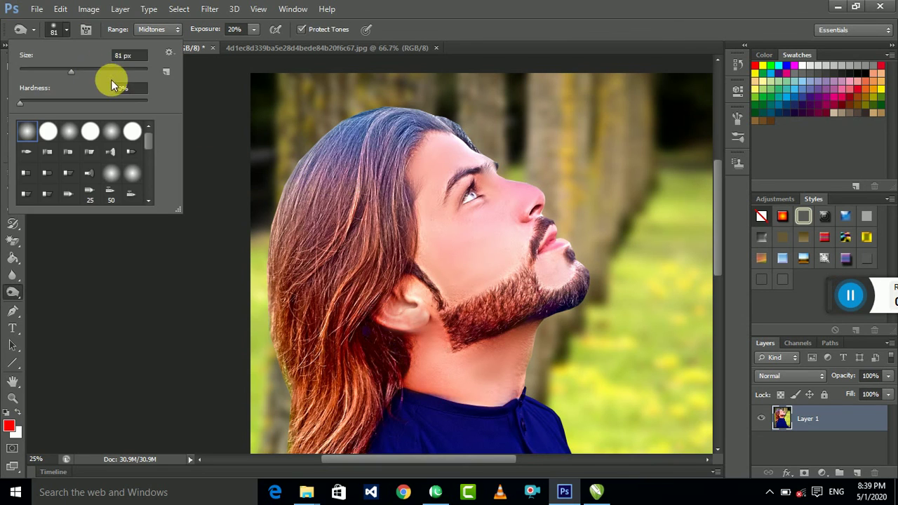
text(380)
click(355, 159)
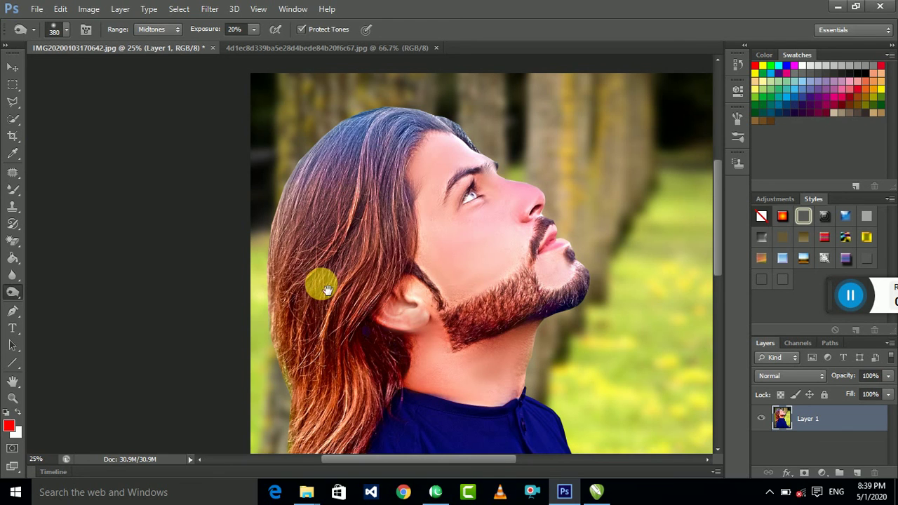
Step: Tone the hair from the crown down the left side, then zoom out to view the whole photo
scroll(330, 284, down, 2)
scroll(334, 200, up, 3)
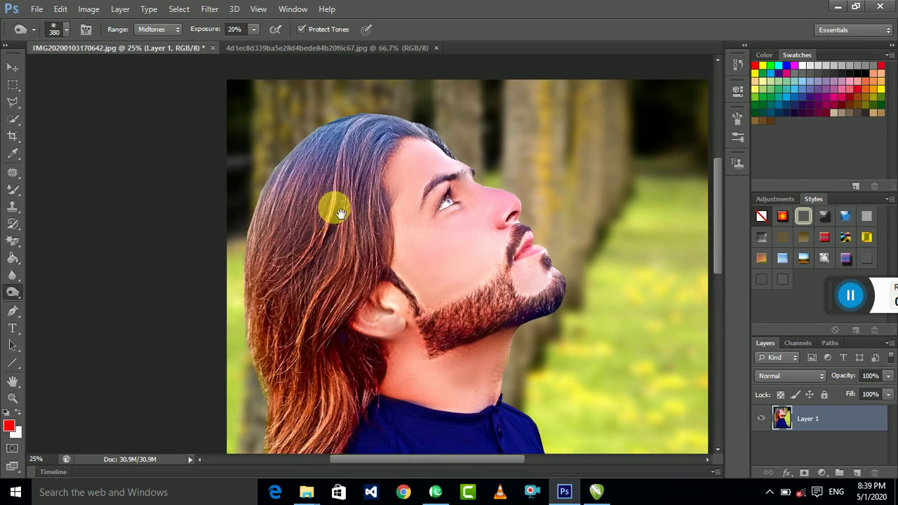
drag(331, 200, 286, 287)
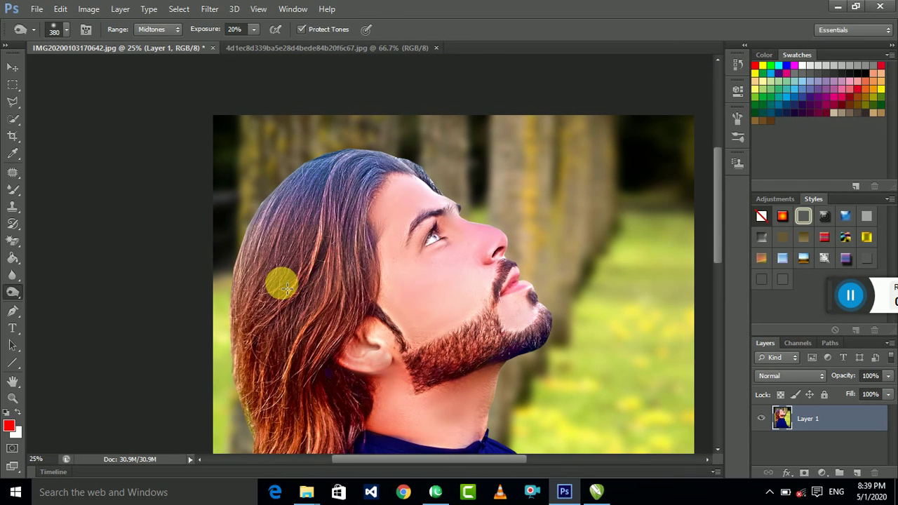
key(ctrl+minus)
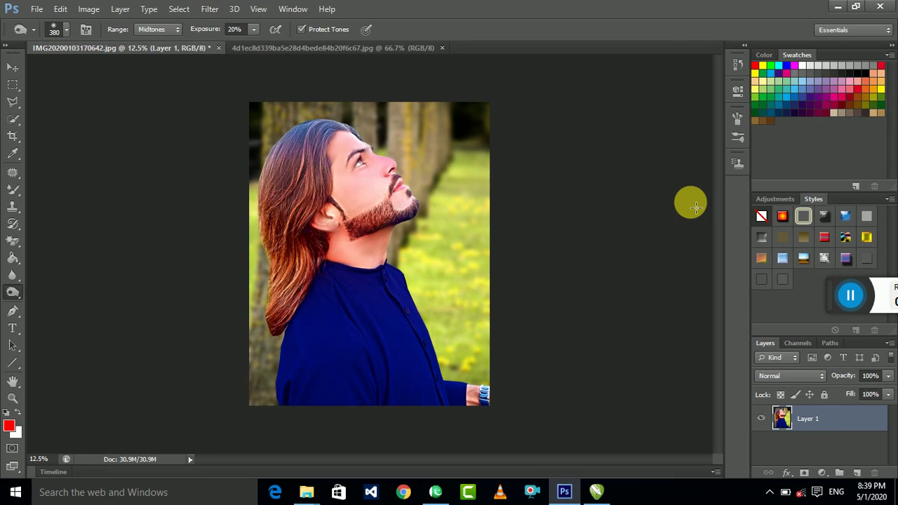
click(851, 298)
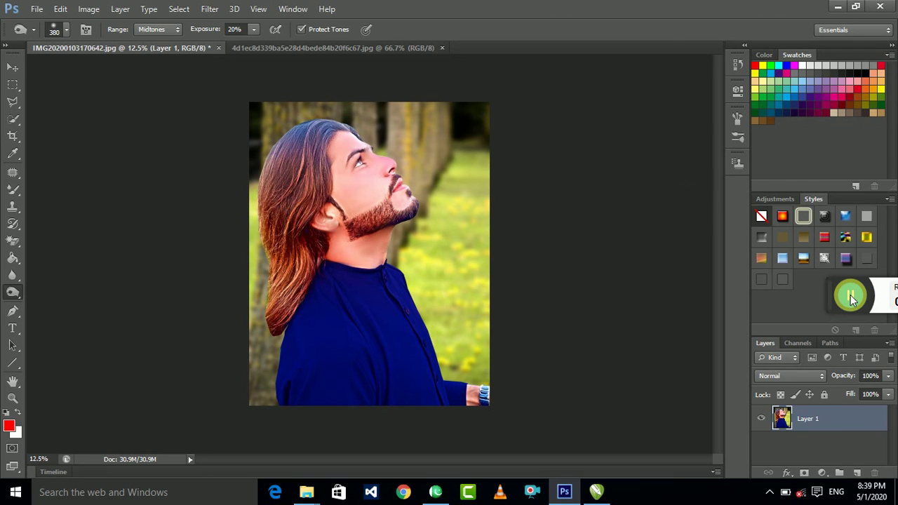